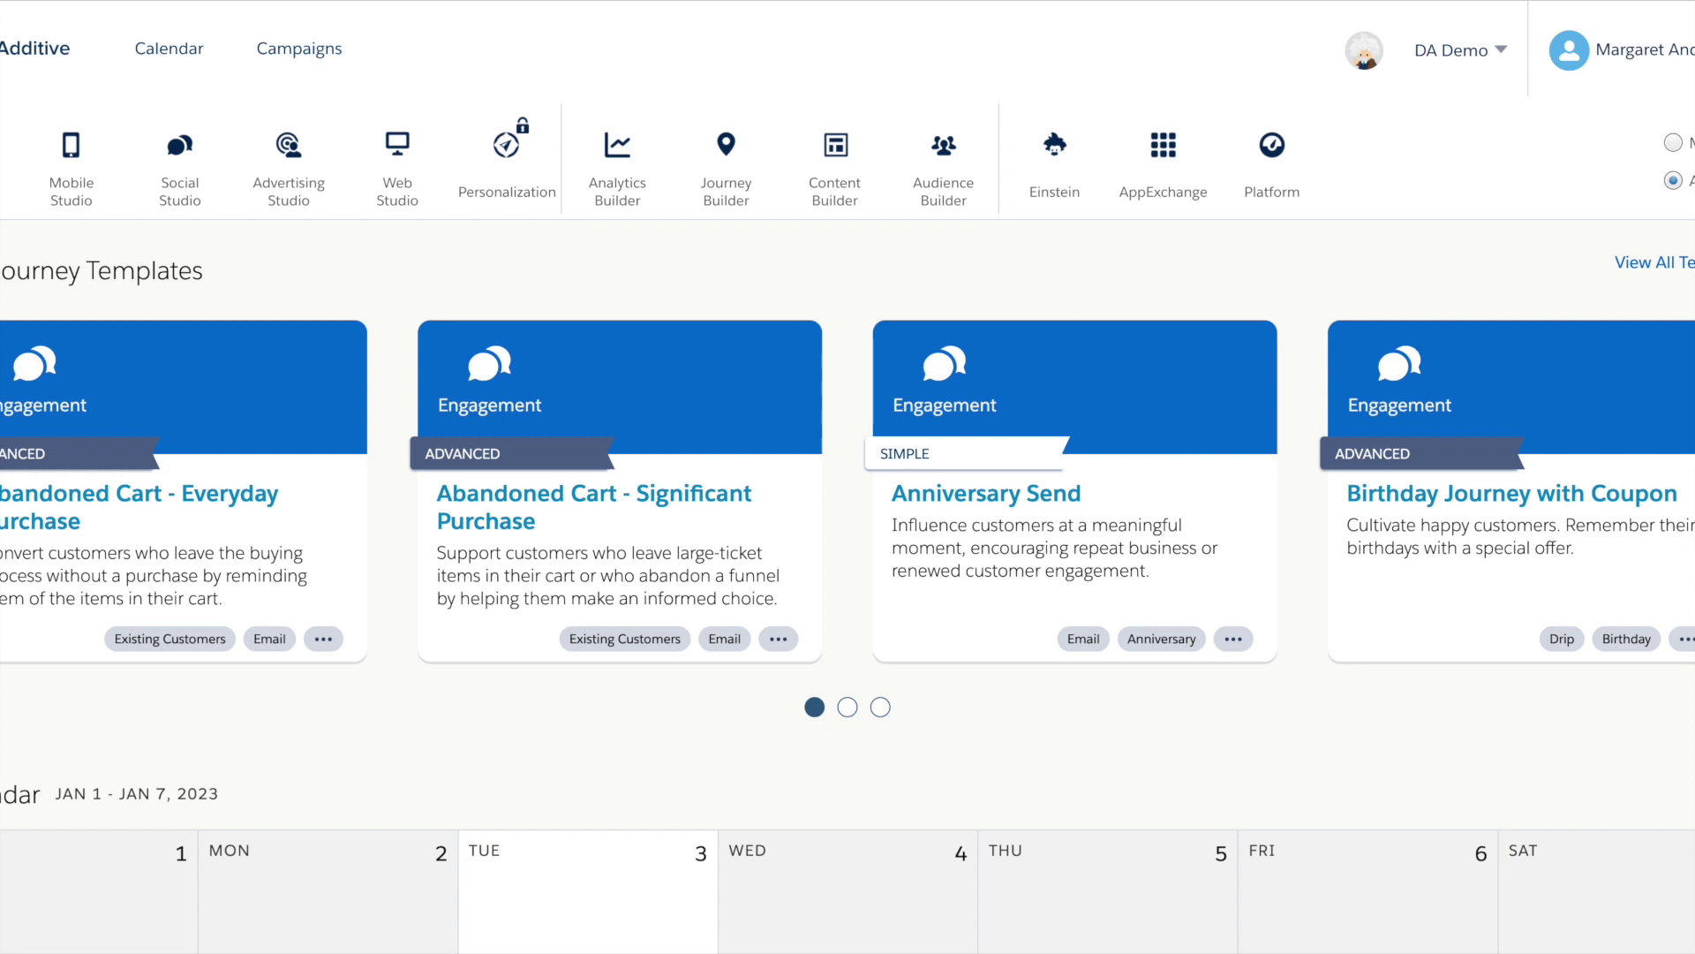
# Go to Setup and open the FTP Accounts page under Data Management
pyautogui.click(1614, 53)
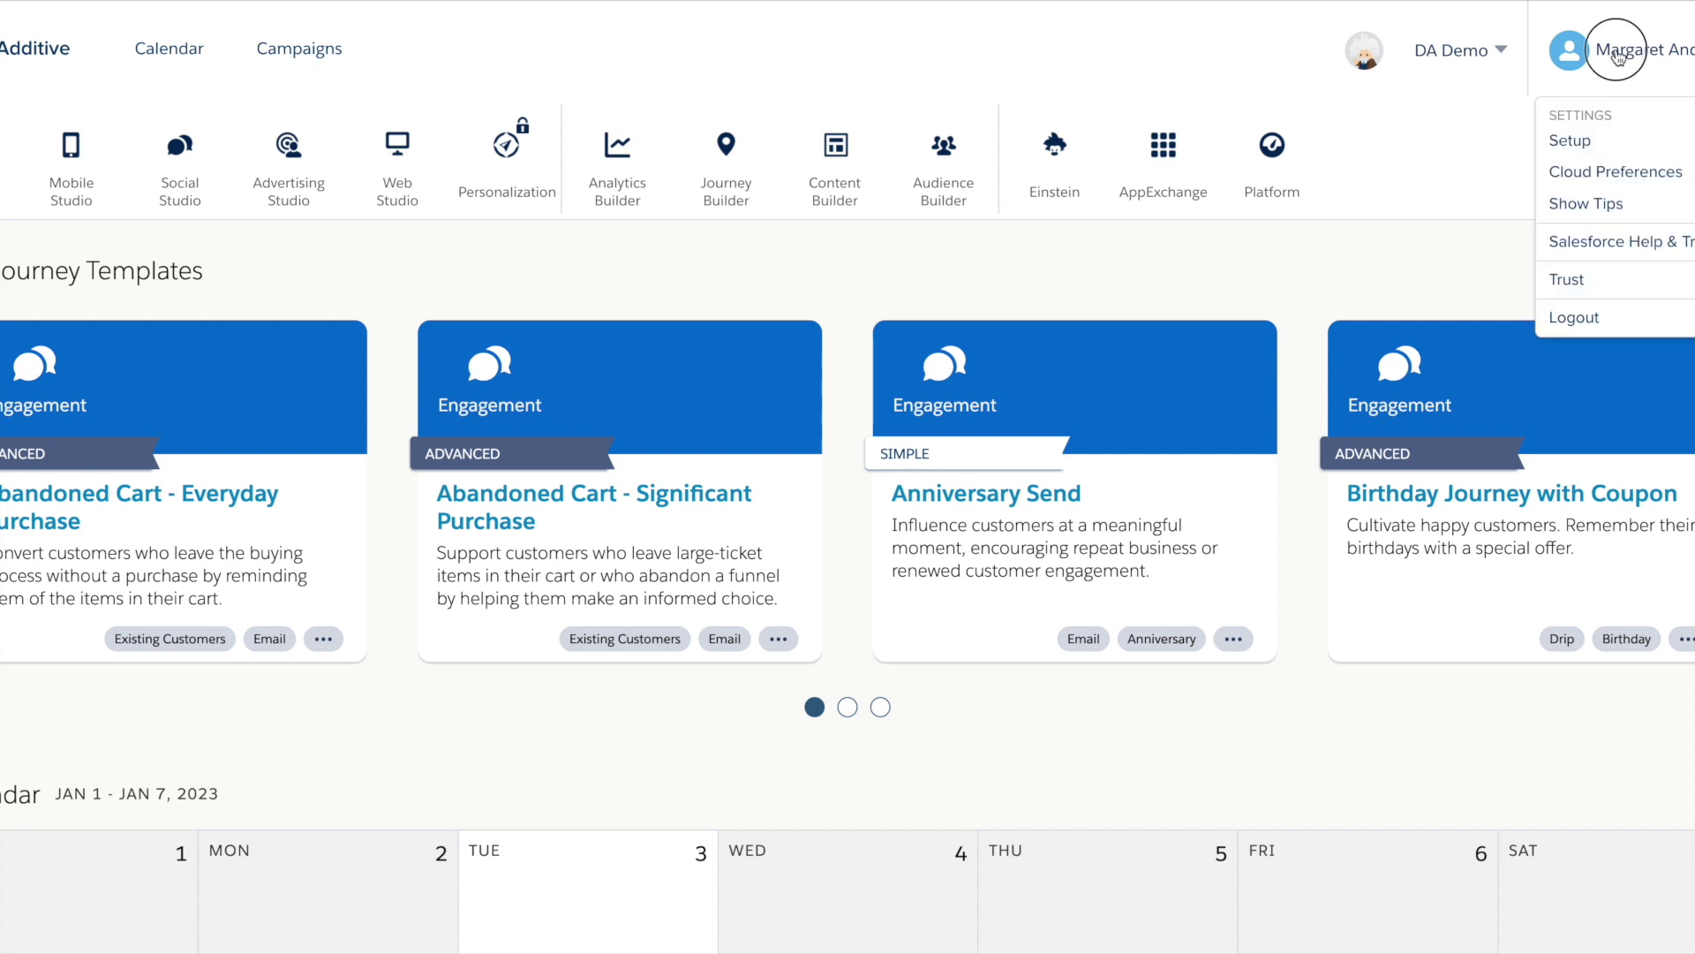
pyautogui.click(1571, 141)
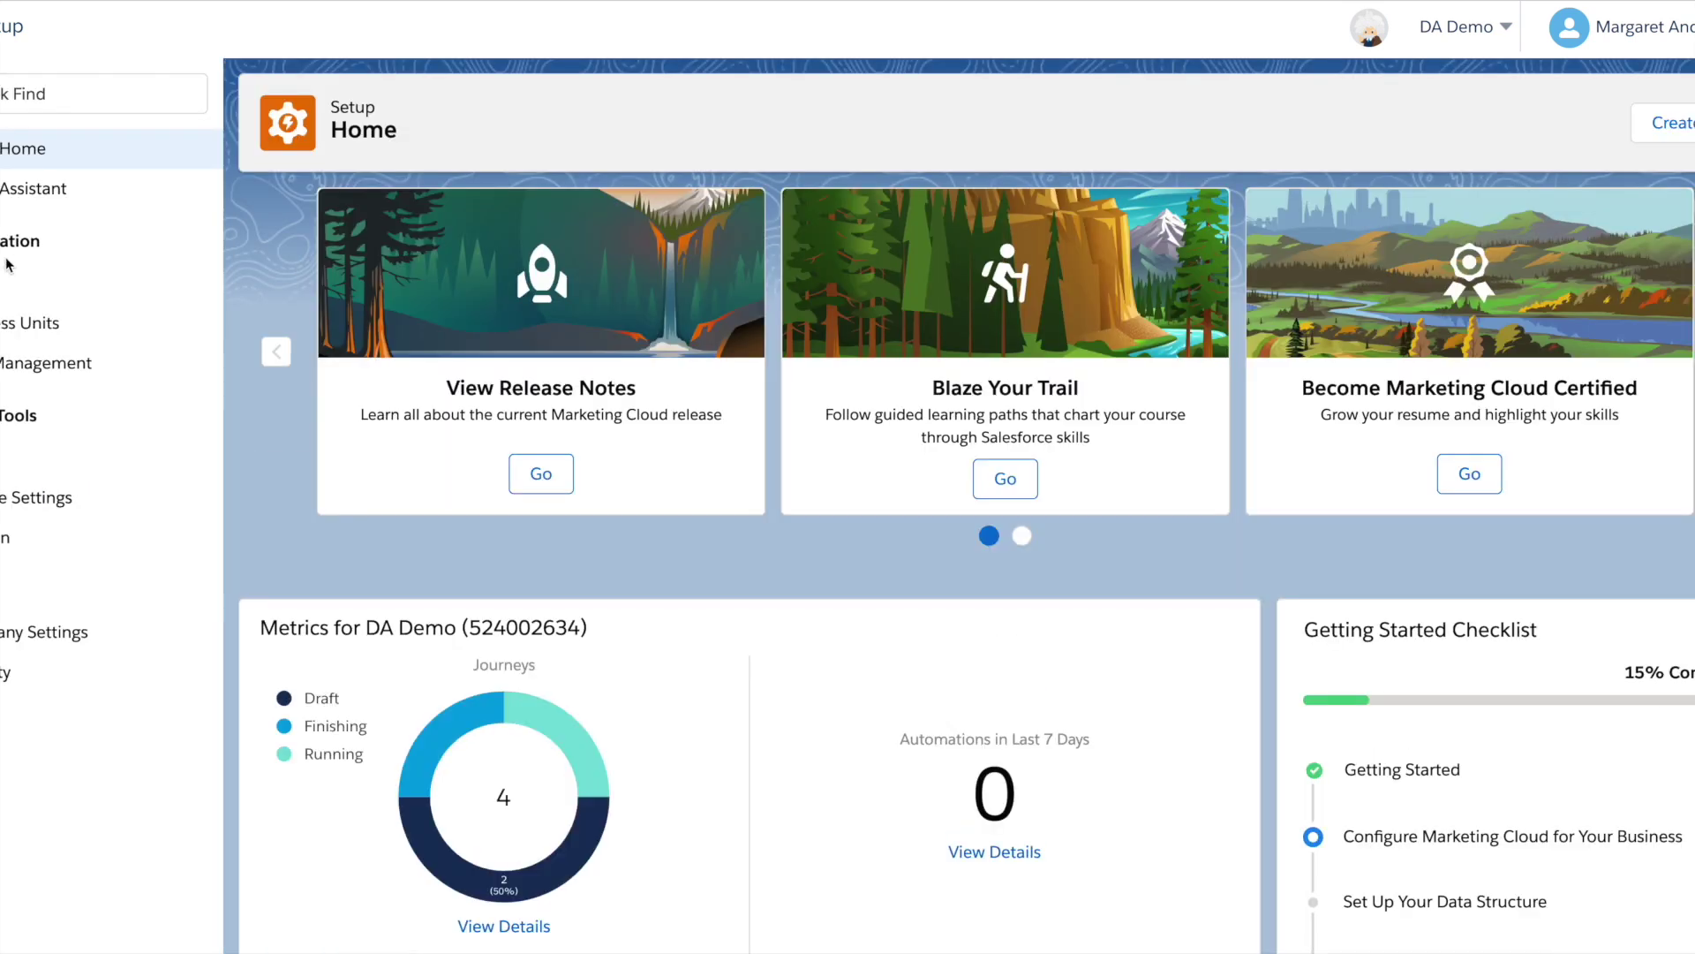
pyautogui.click(98, 363)
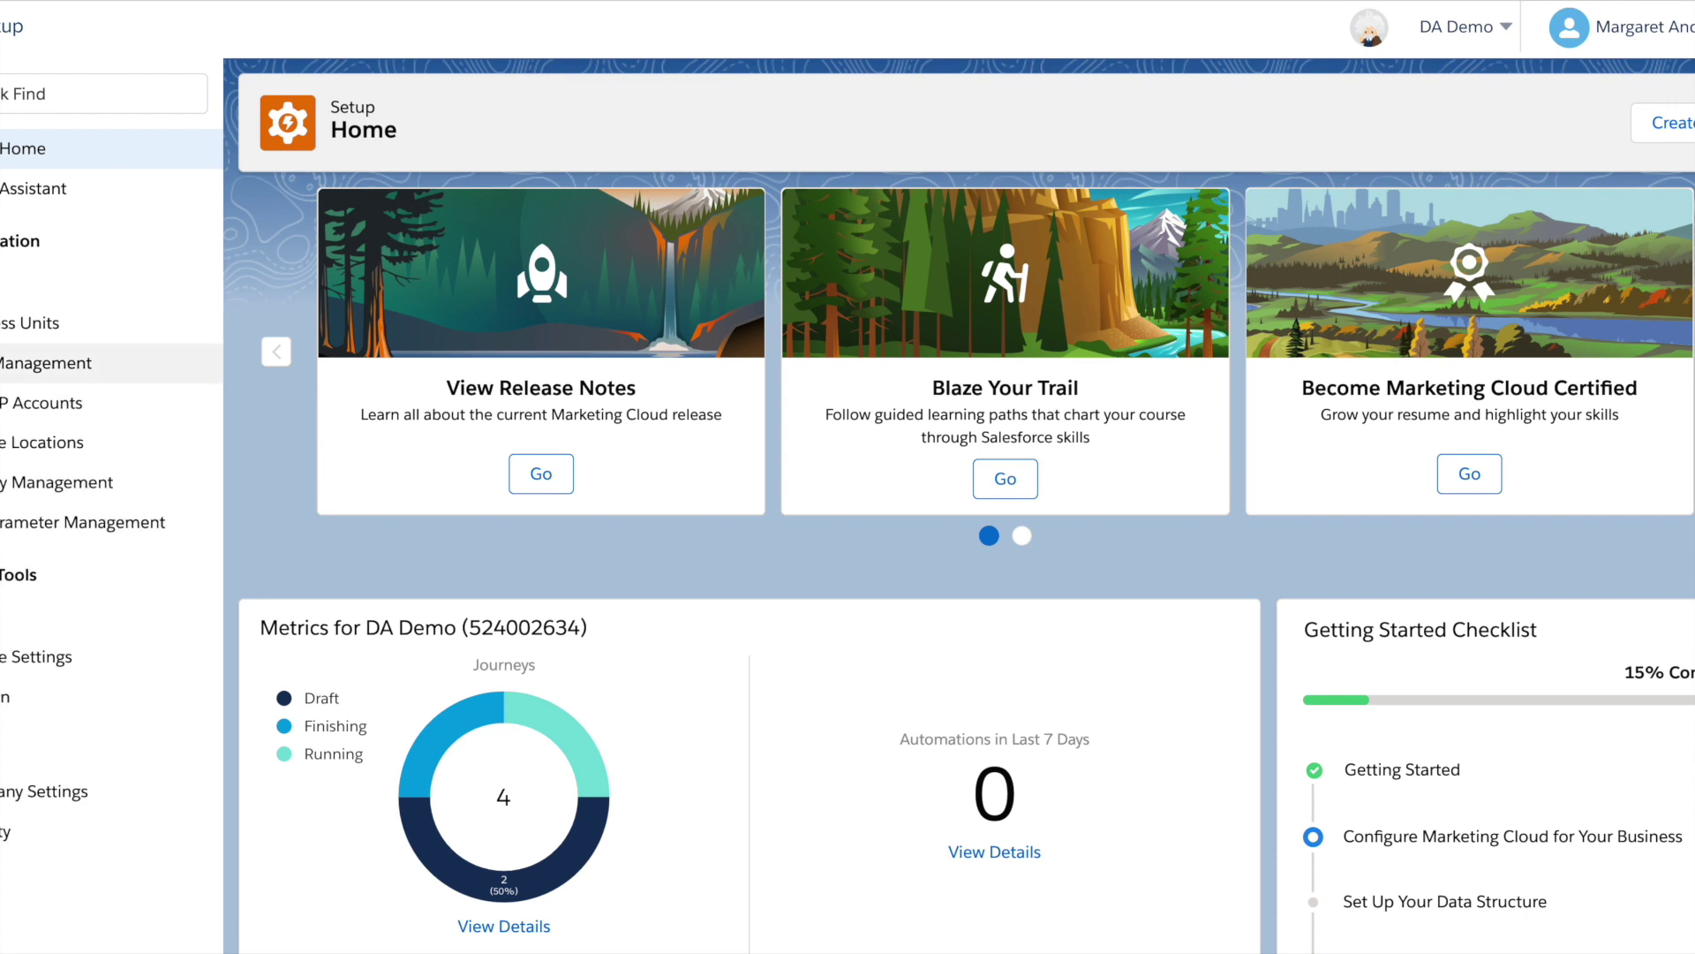
pyautogui.click(46, 408)
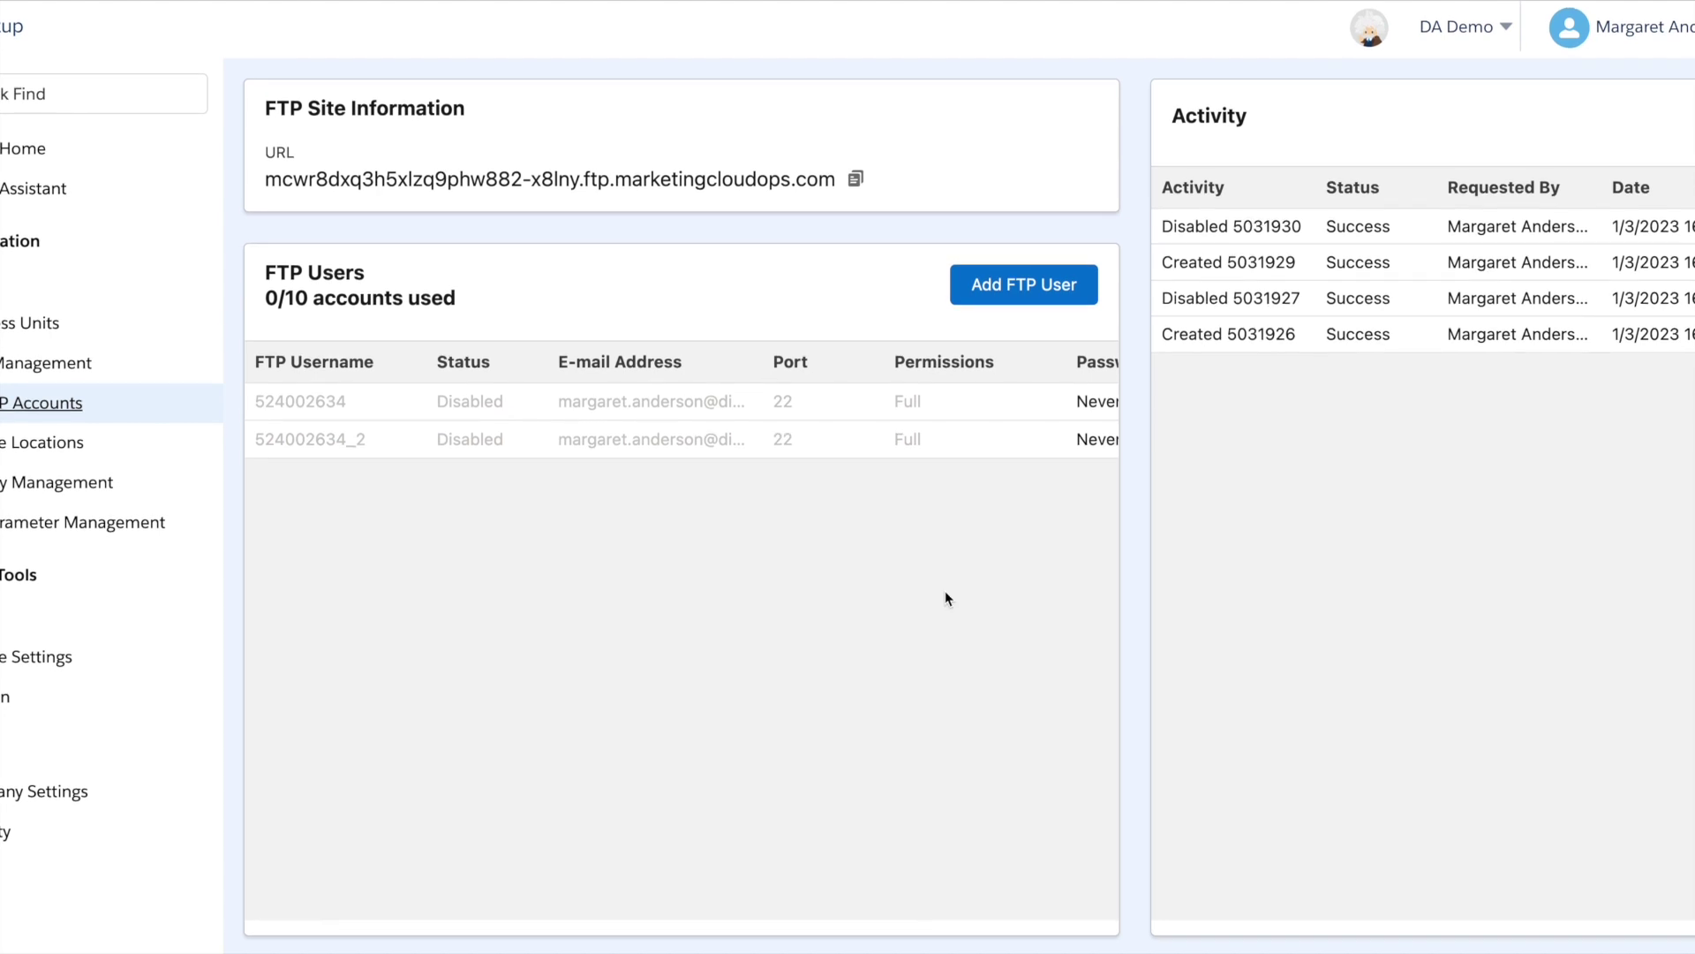
# Review the two disabled FTP users and the first user's actions list without changing anything
pyautogui.hscroll(3, 779, 504)
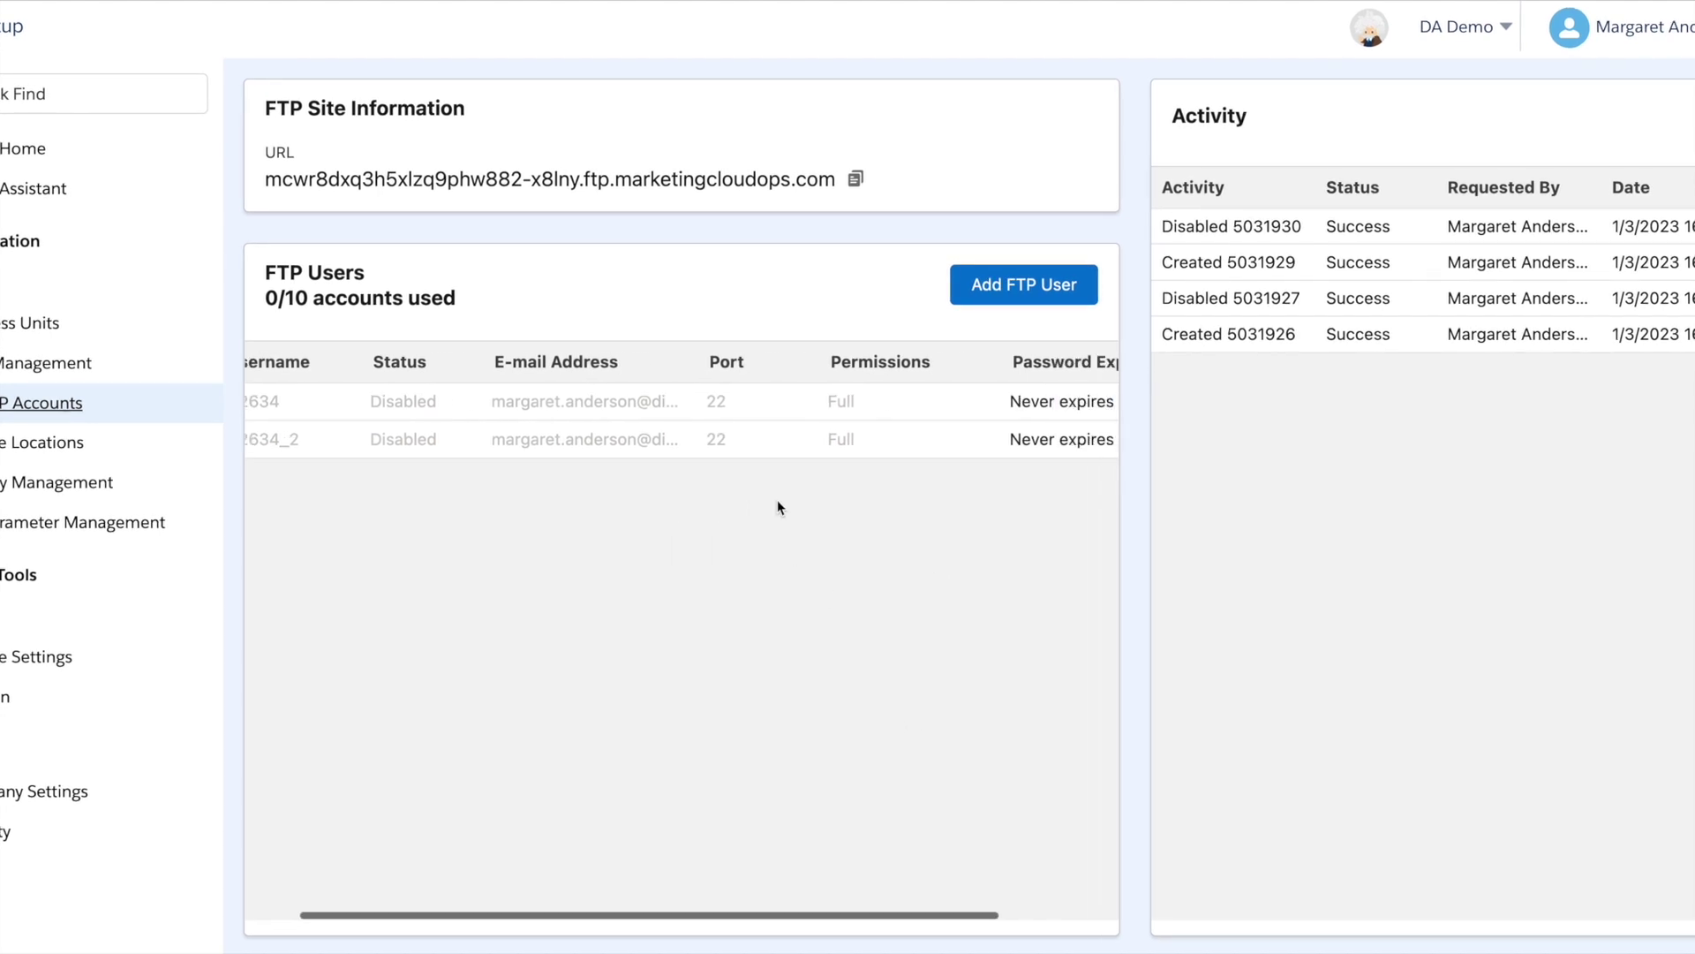
pyautogui.hscroll(-3, 780, 503)
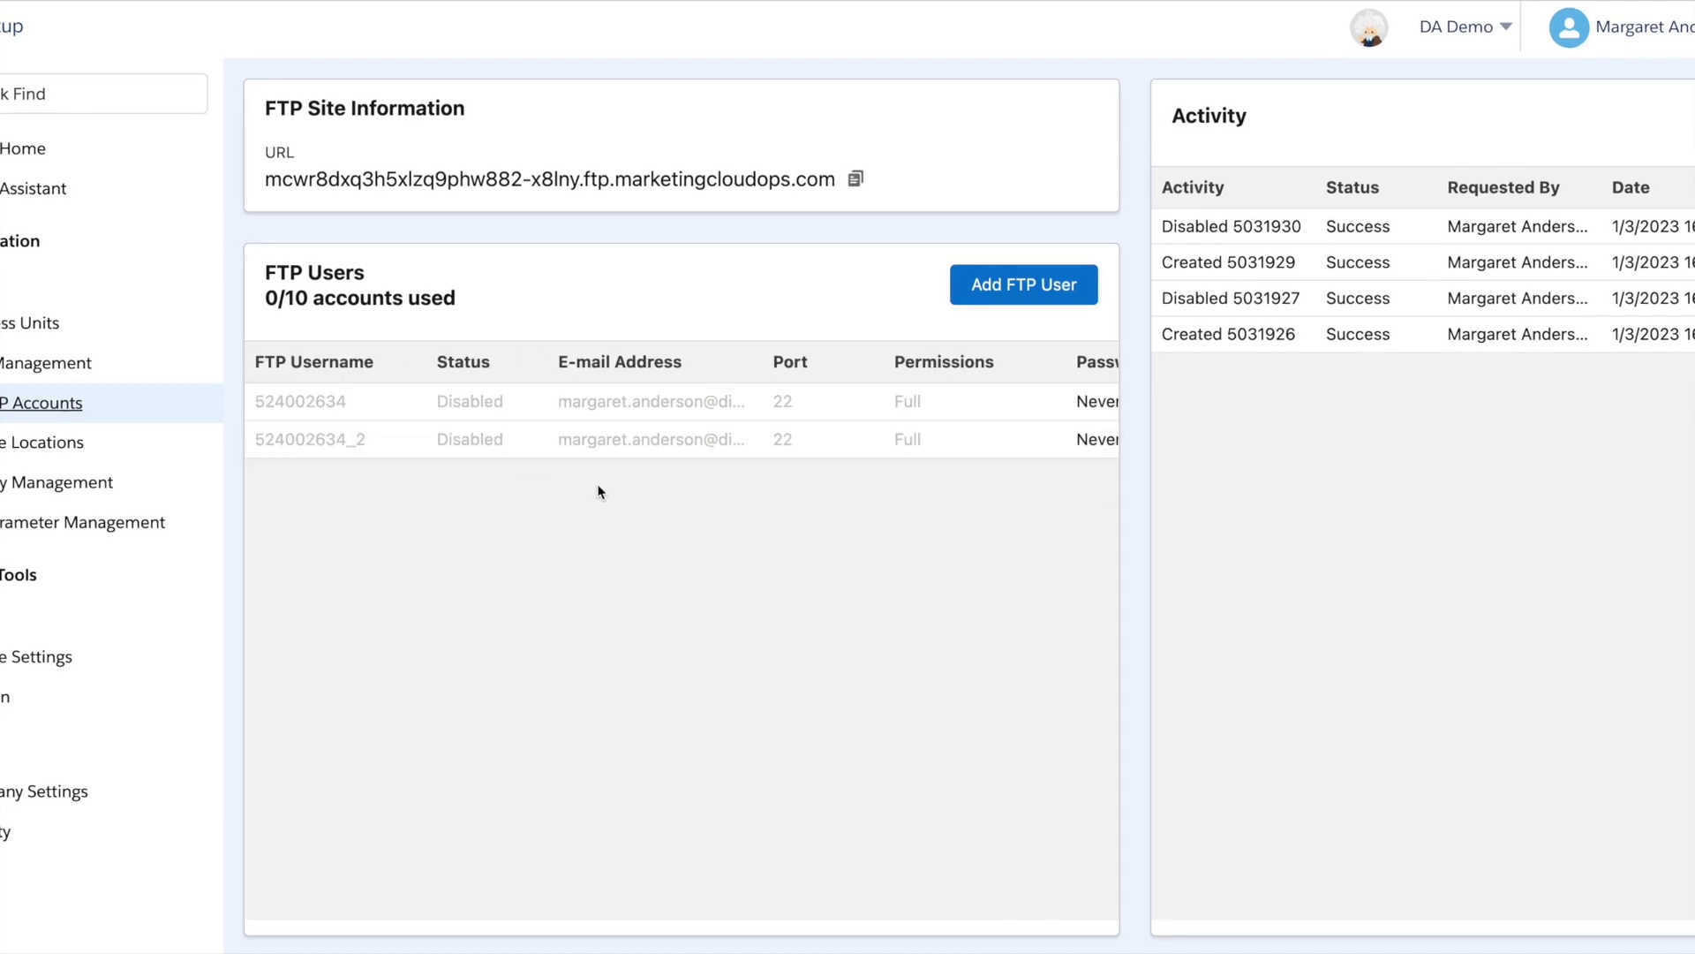
pyautogui.hscroll(5, 606, 472)
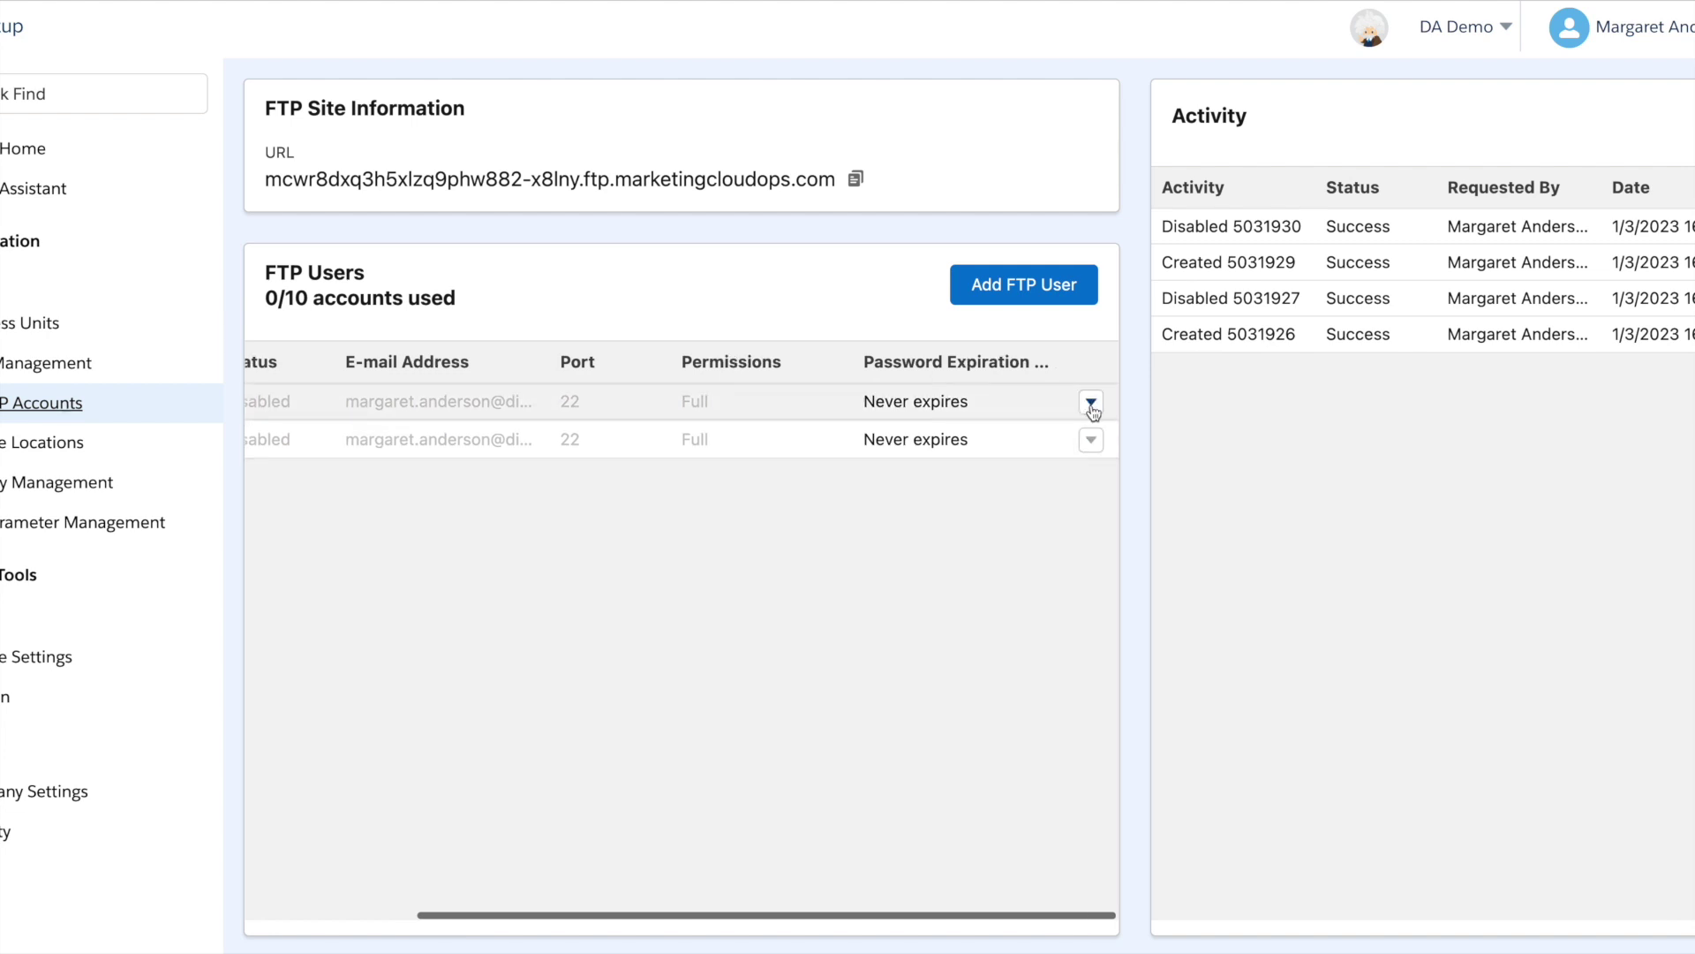
pyautogui.click(1091, 405)
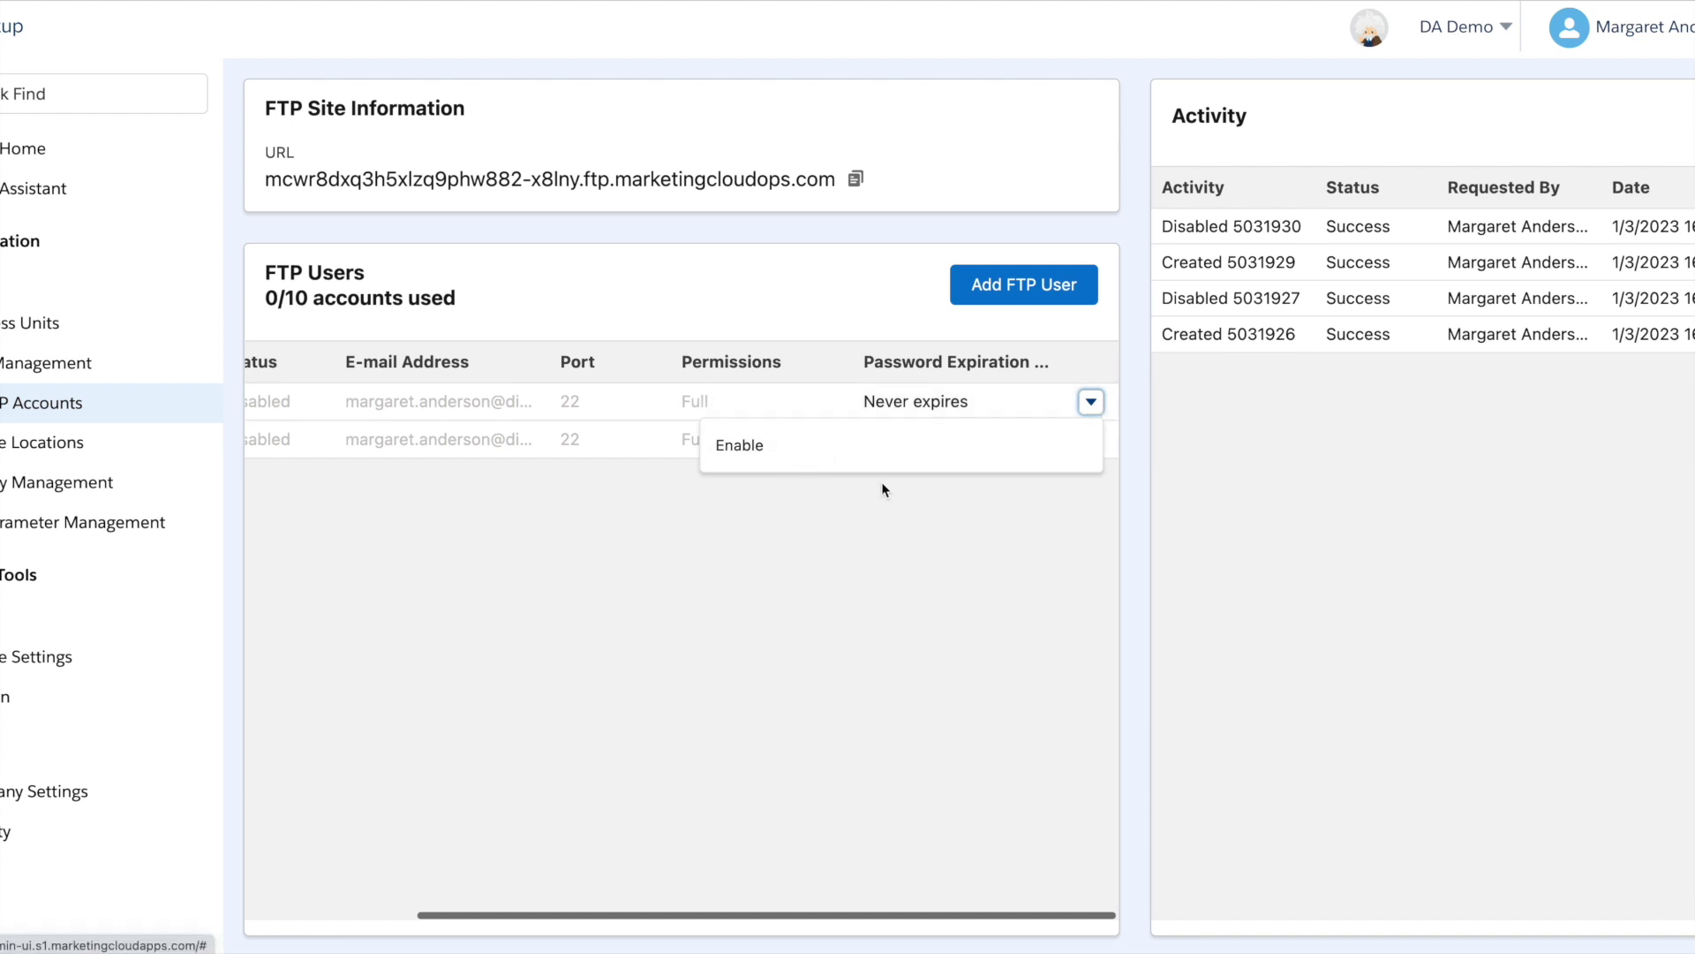
pyautogui.click(722, 581)
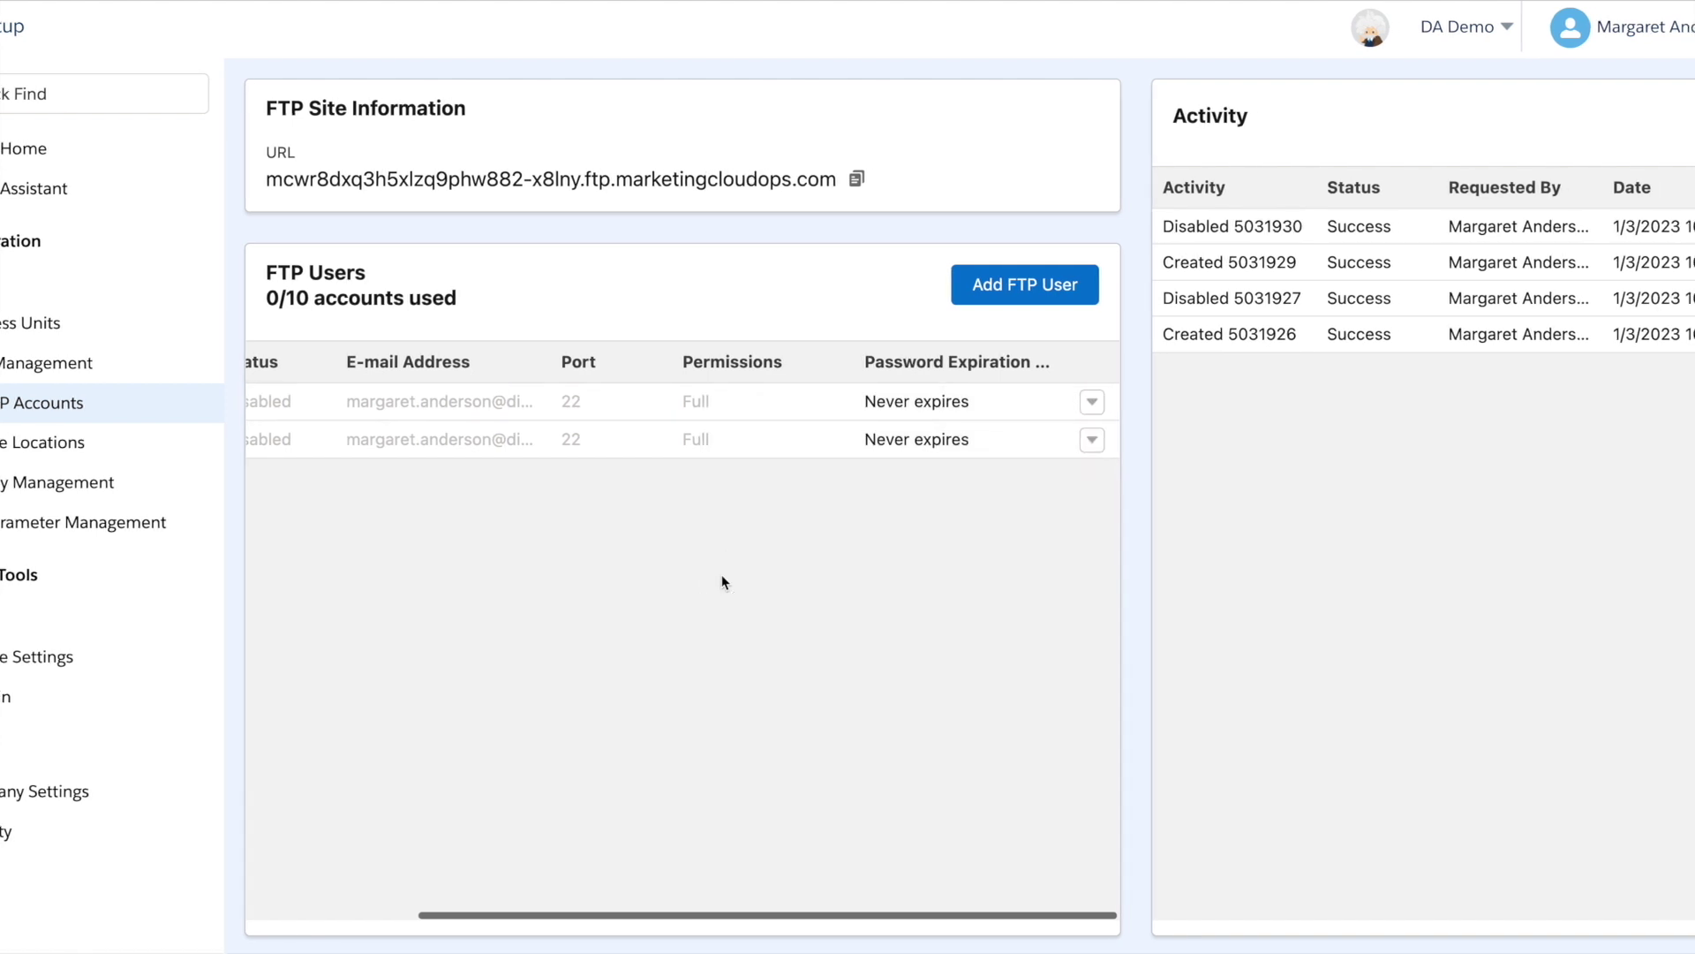
pyautogui.hscroll(-5, 722, 583)
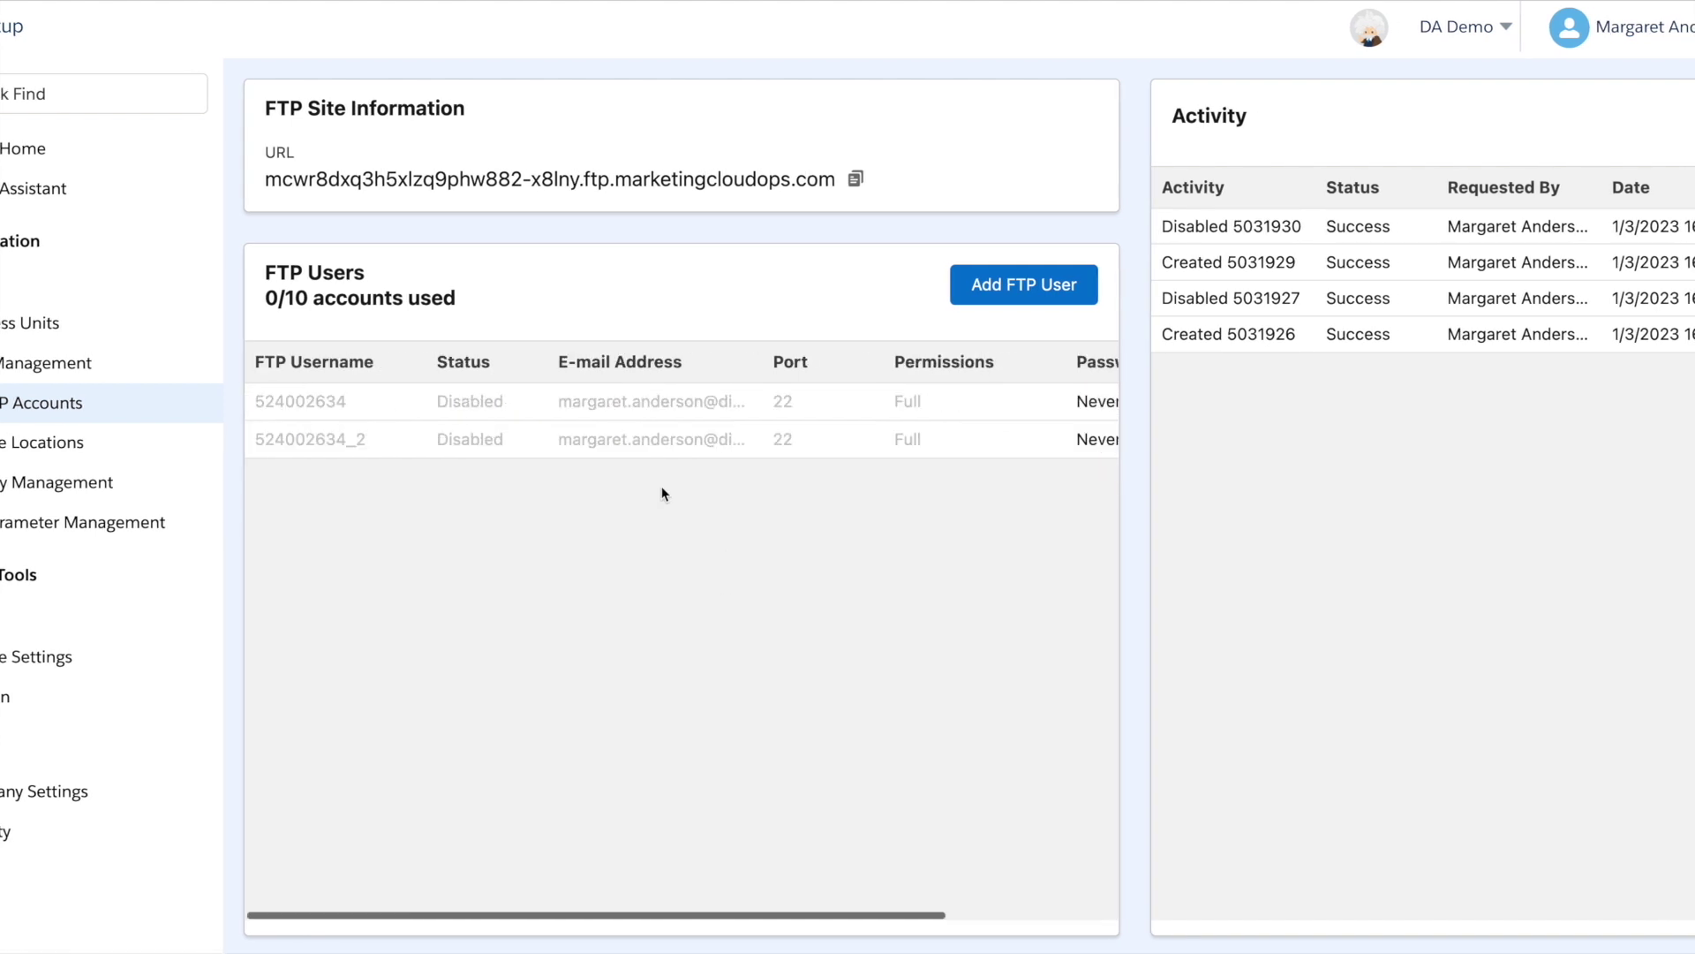
# Start a new FTP user, enter and confirm its password, and give it Full permissions
pyautogui.click(1022, 295)
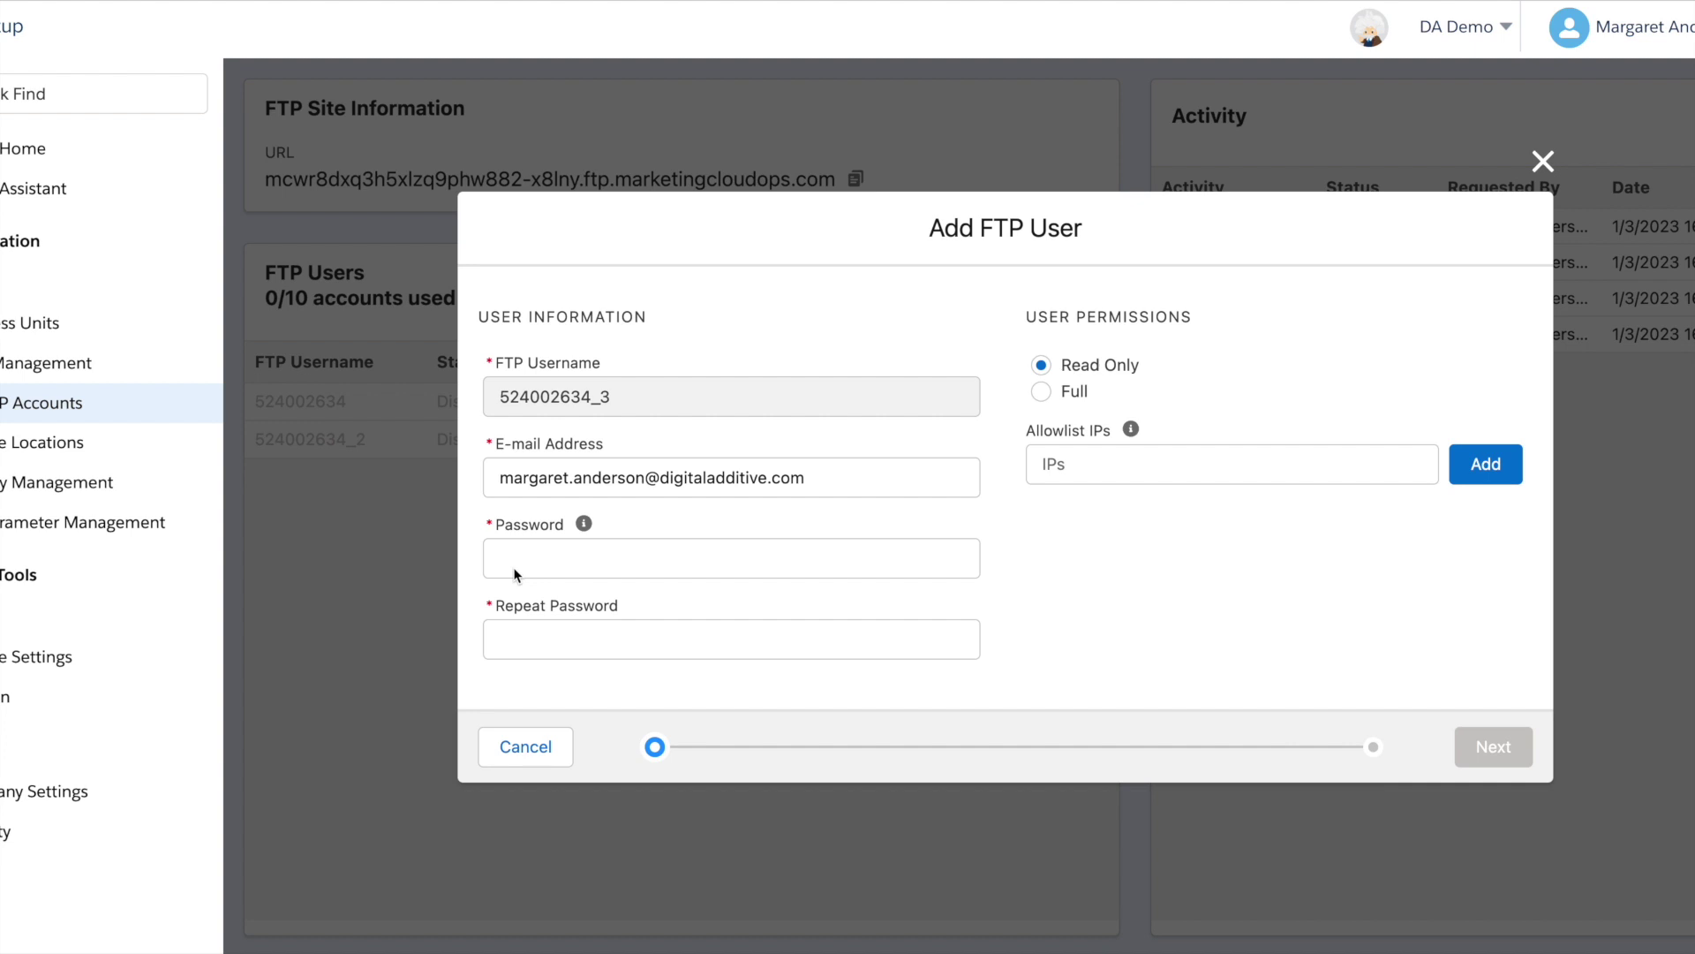
pyautogui.click(514, 570)
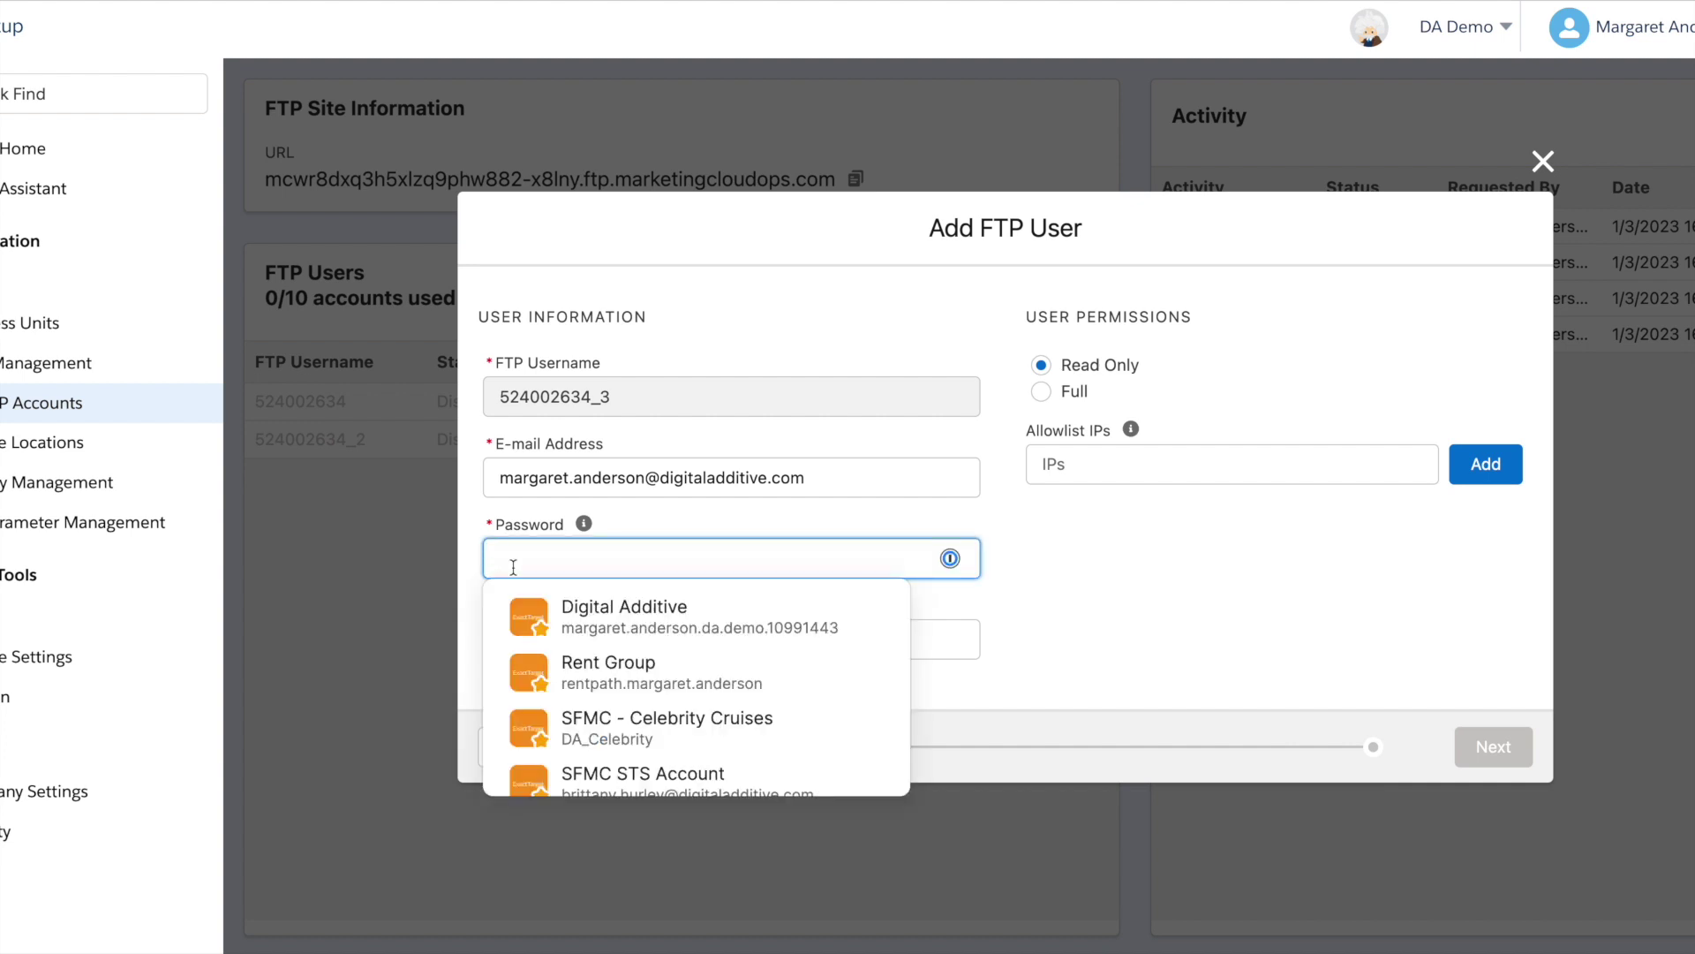
pyautogui.hotkey('ctrl', 'v')
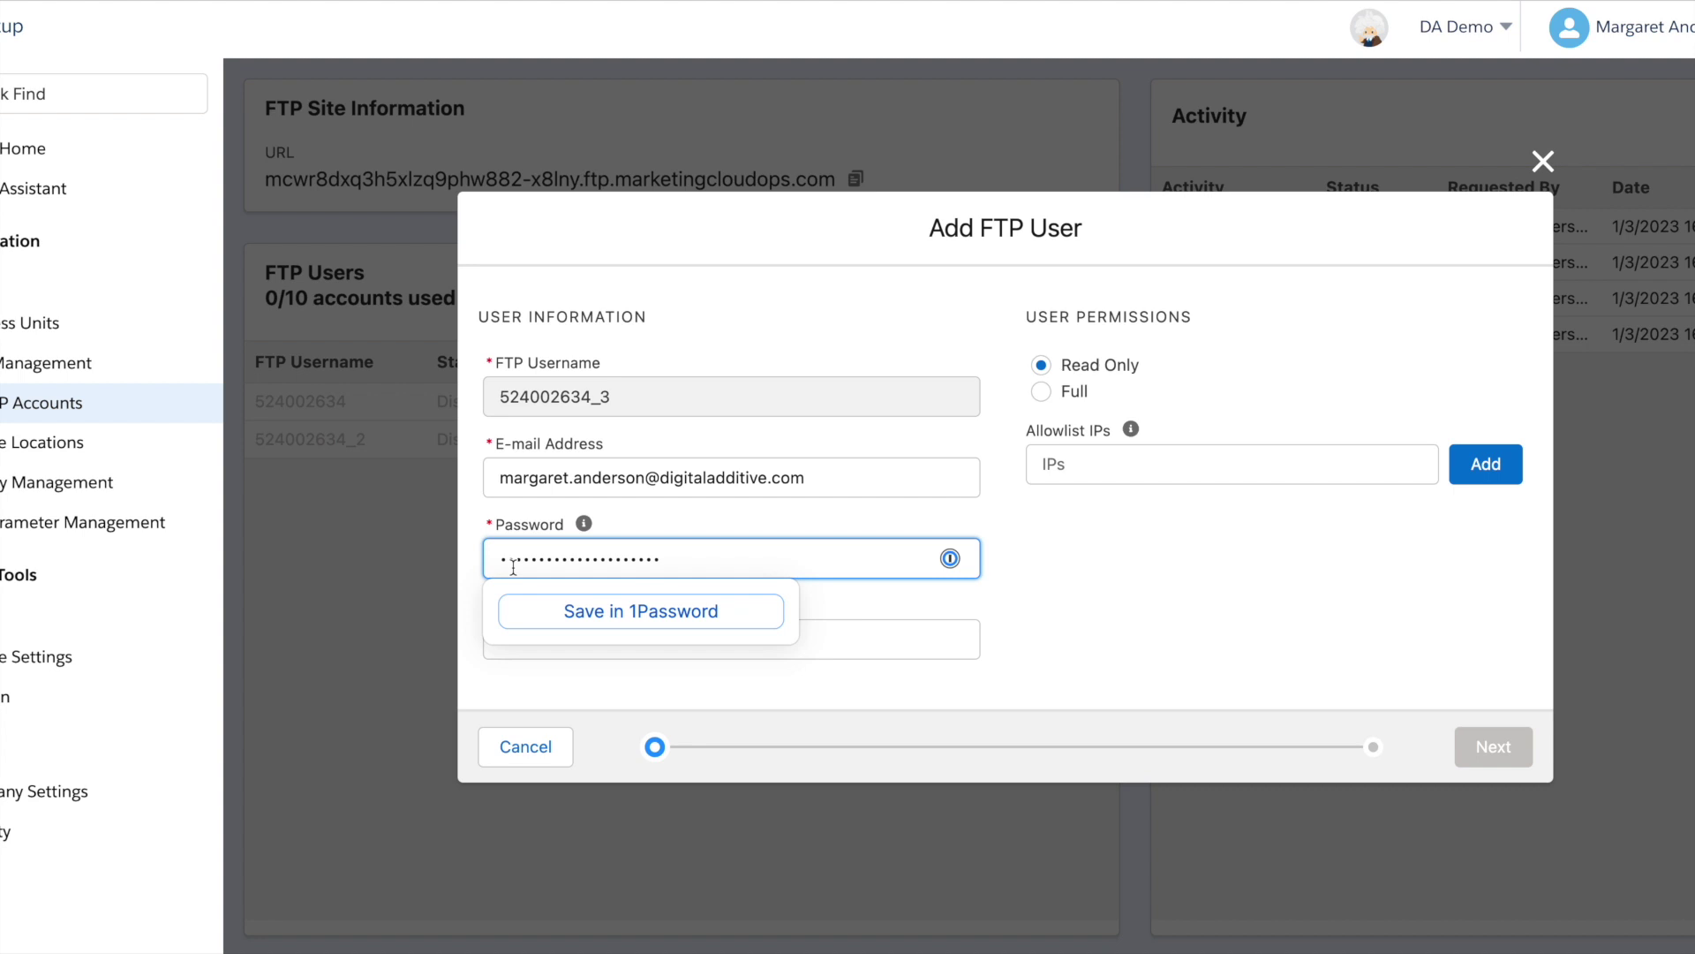
pyautogui.click(834, 643)
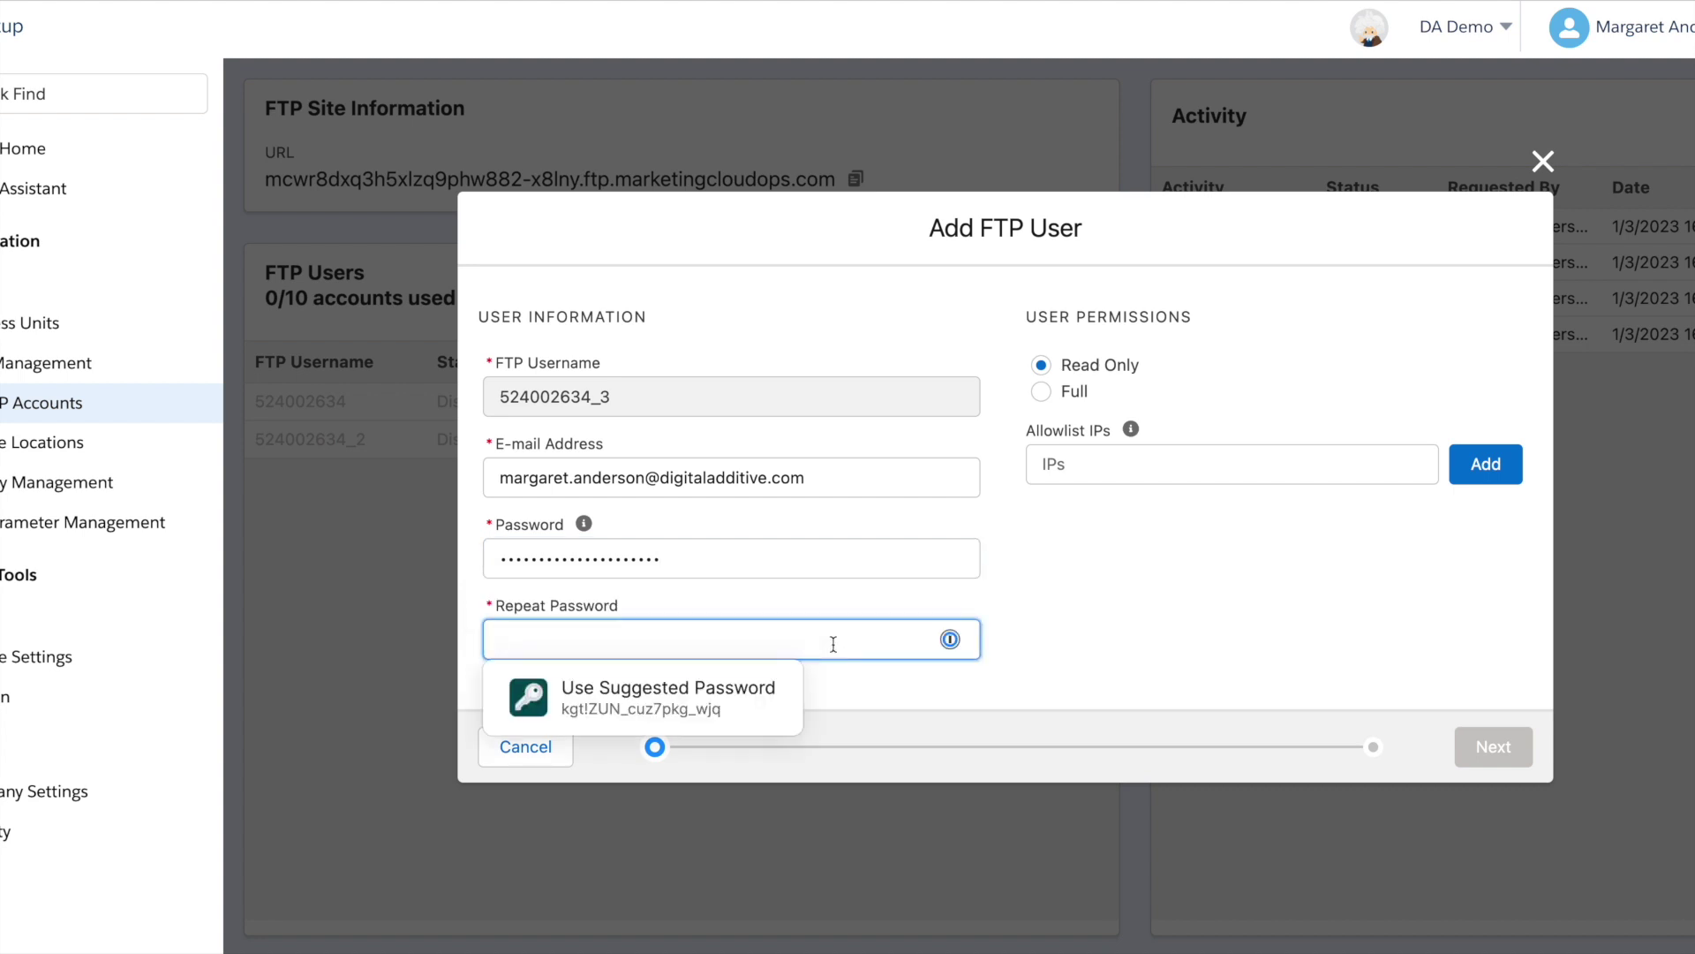
pyautogui.hotkey('ctrl', 'v')
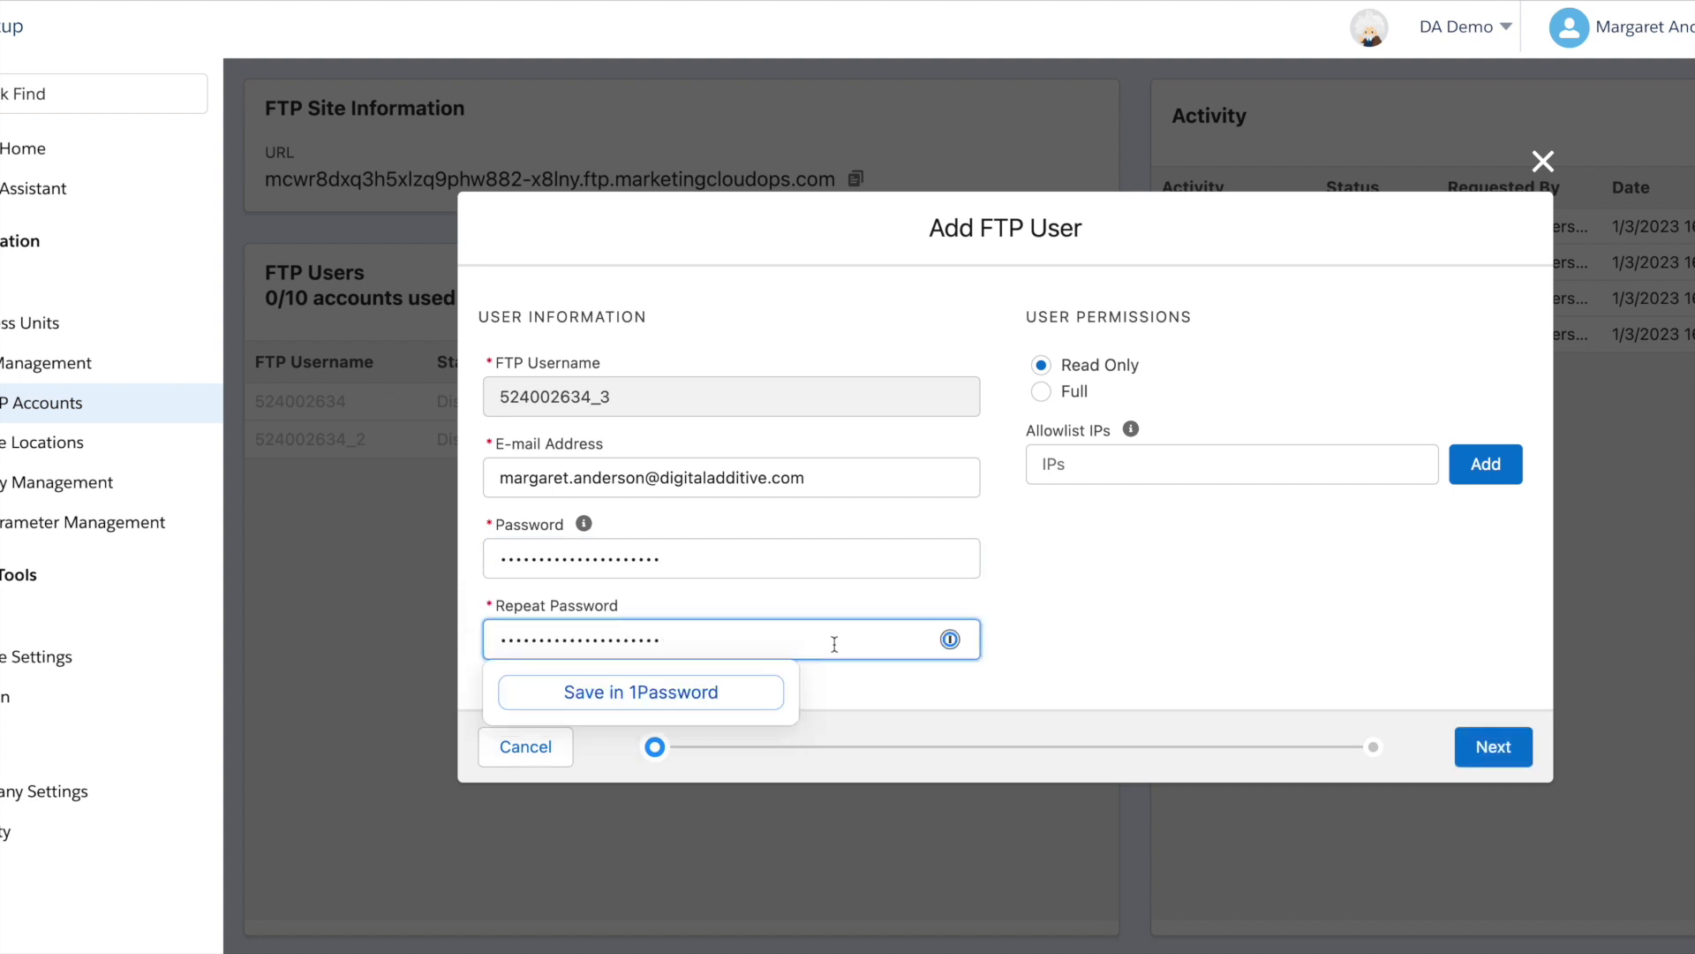
pyautogui.click(1192, 634)
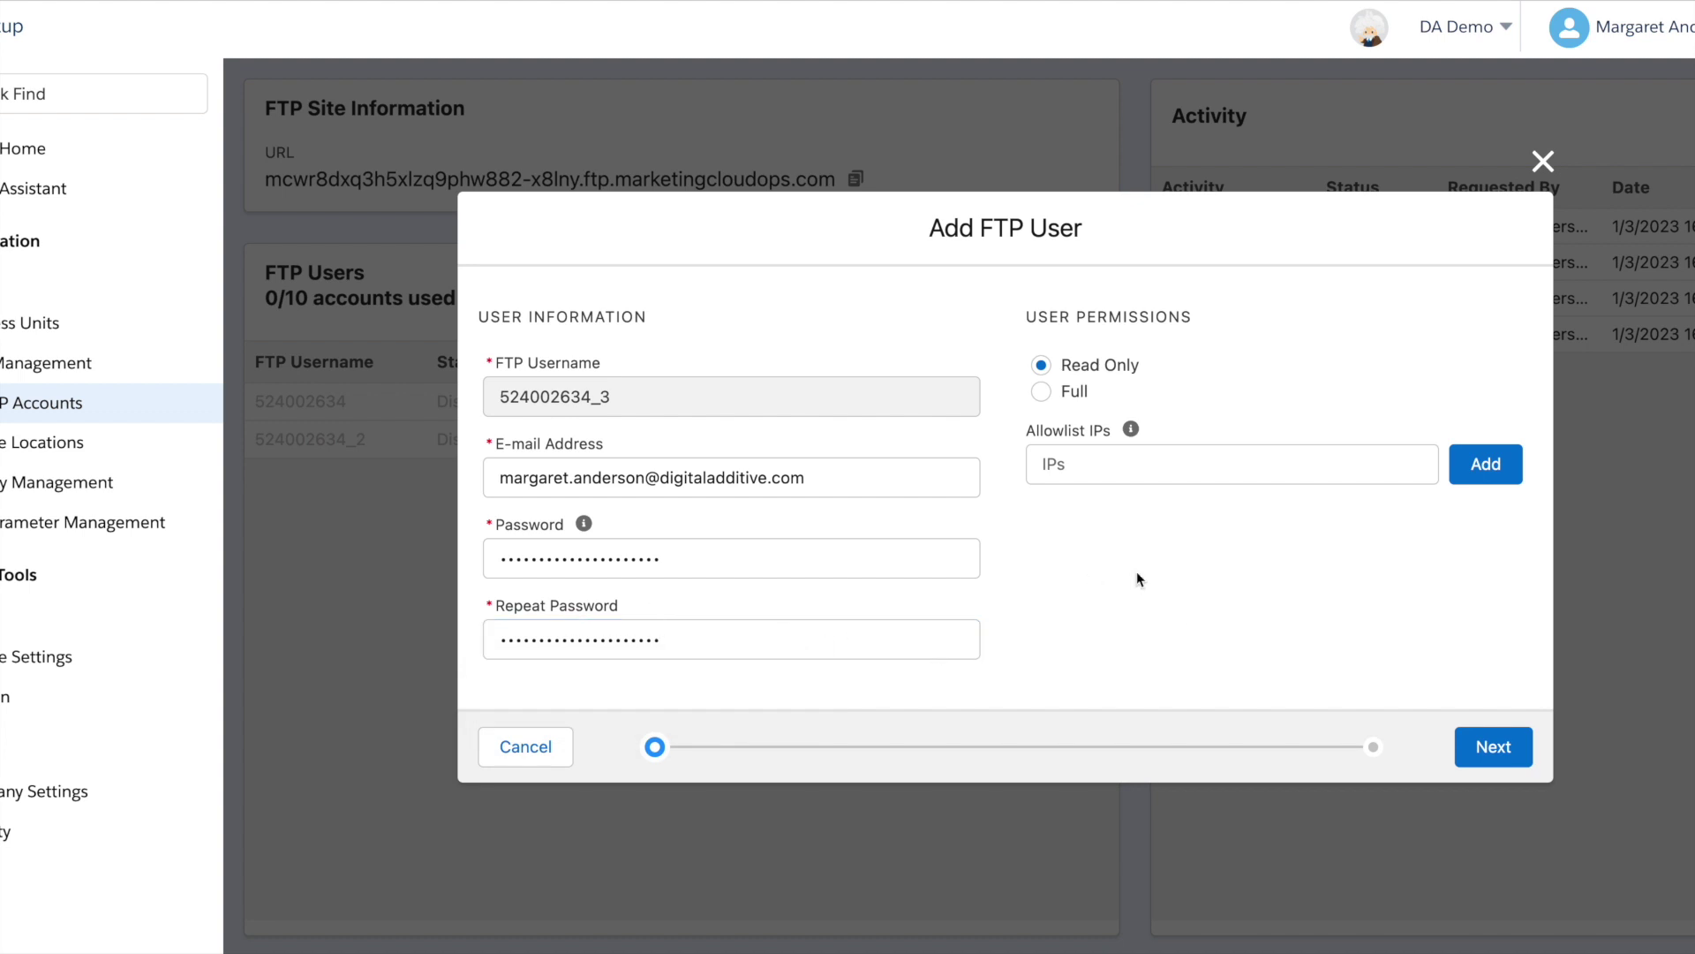
pyautogui.click(1041, 392)
pyautogui.click(1505, 755)
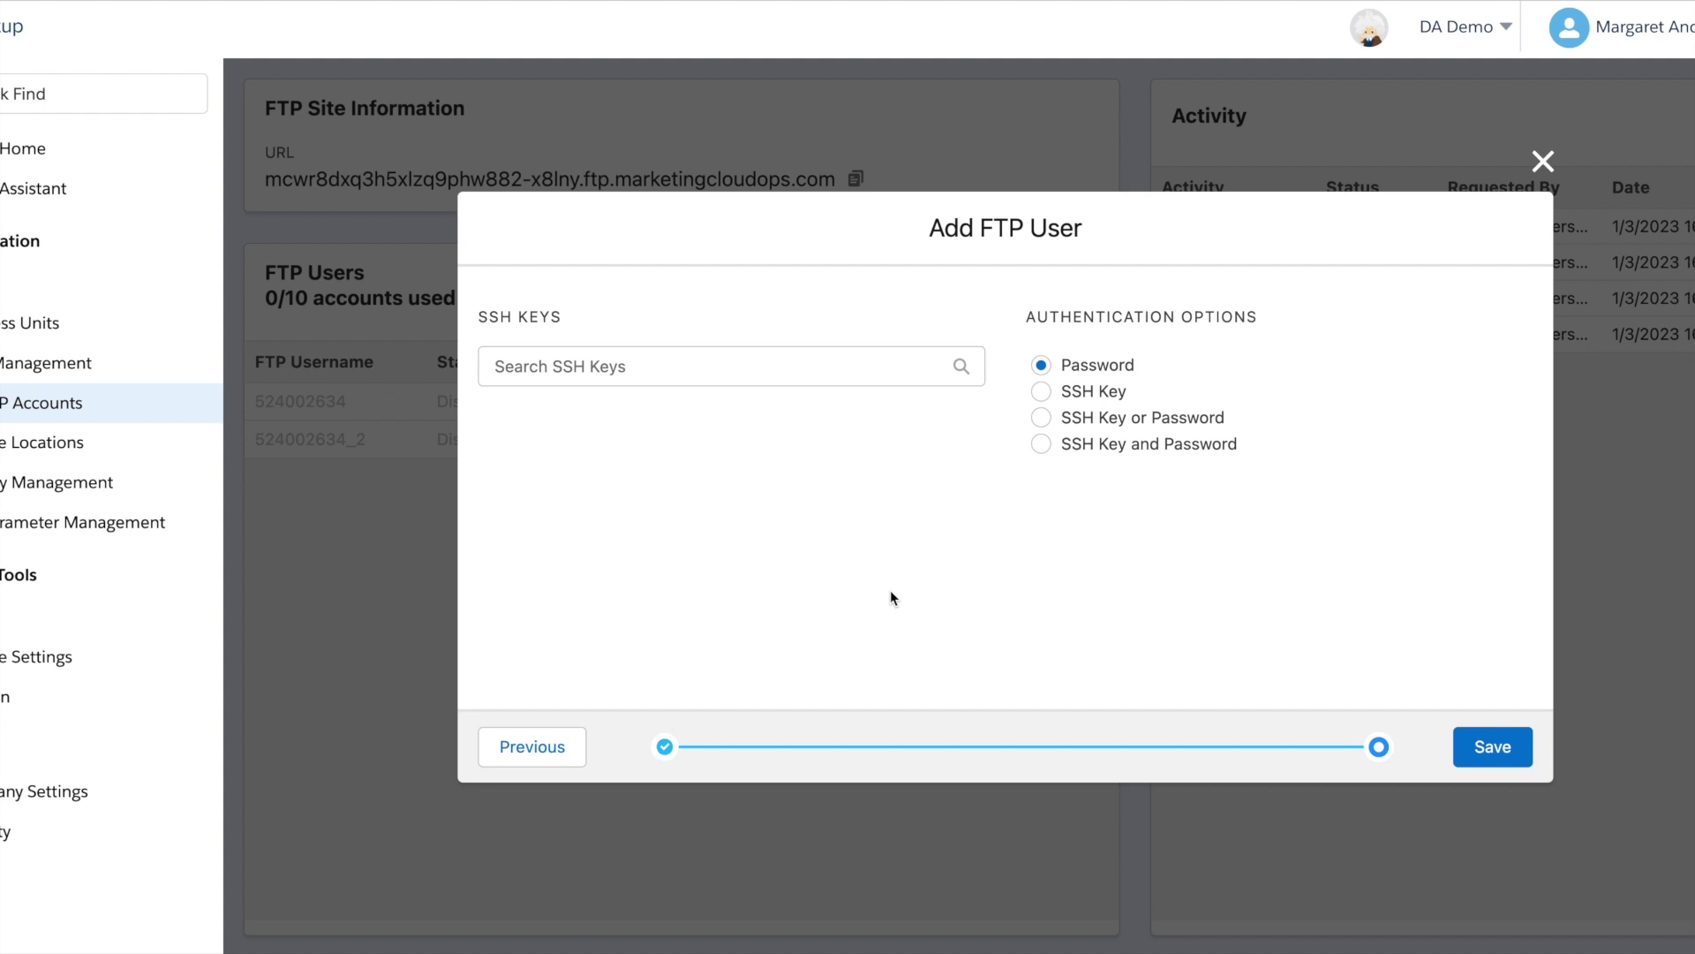
# Save the new FTP user with Password authentication, making it Enabled
pyautogui.click(1490, 757)
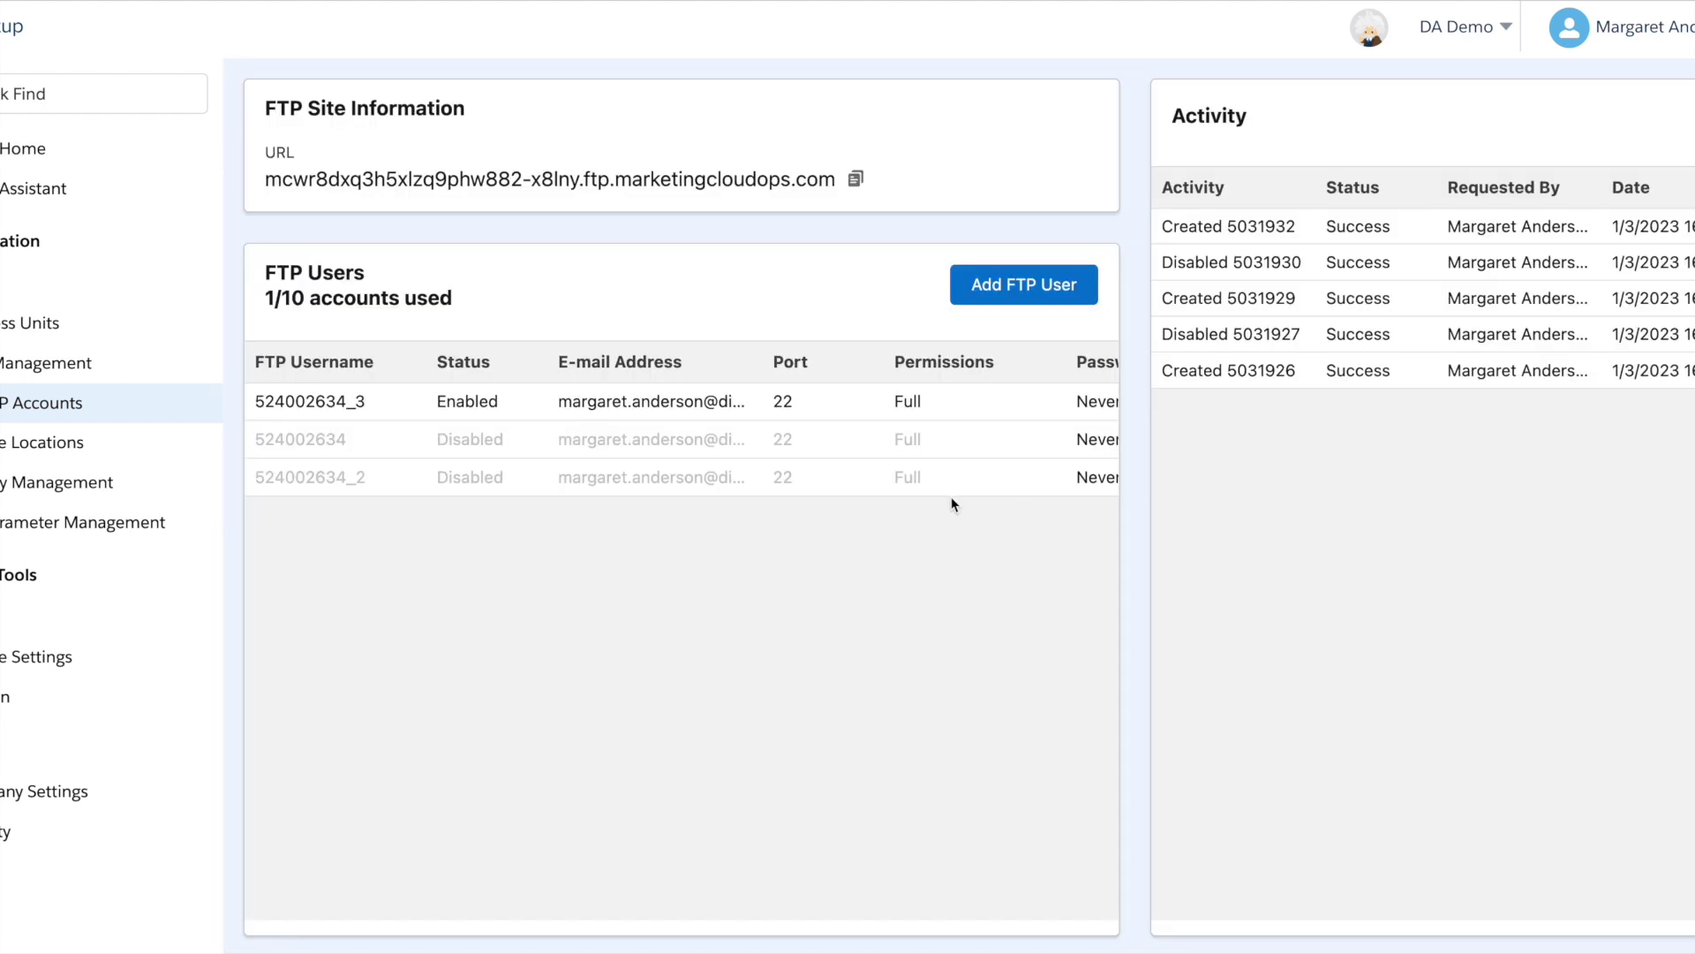
# Inspect the enabled FTP user's row and its options list in the FTP Users table
pyautogui.hscroll(1, 951, 496)
pyautogui.hscroll(-1, 951, 496)
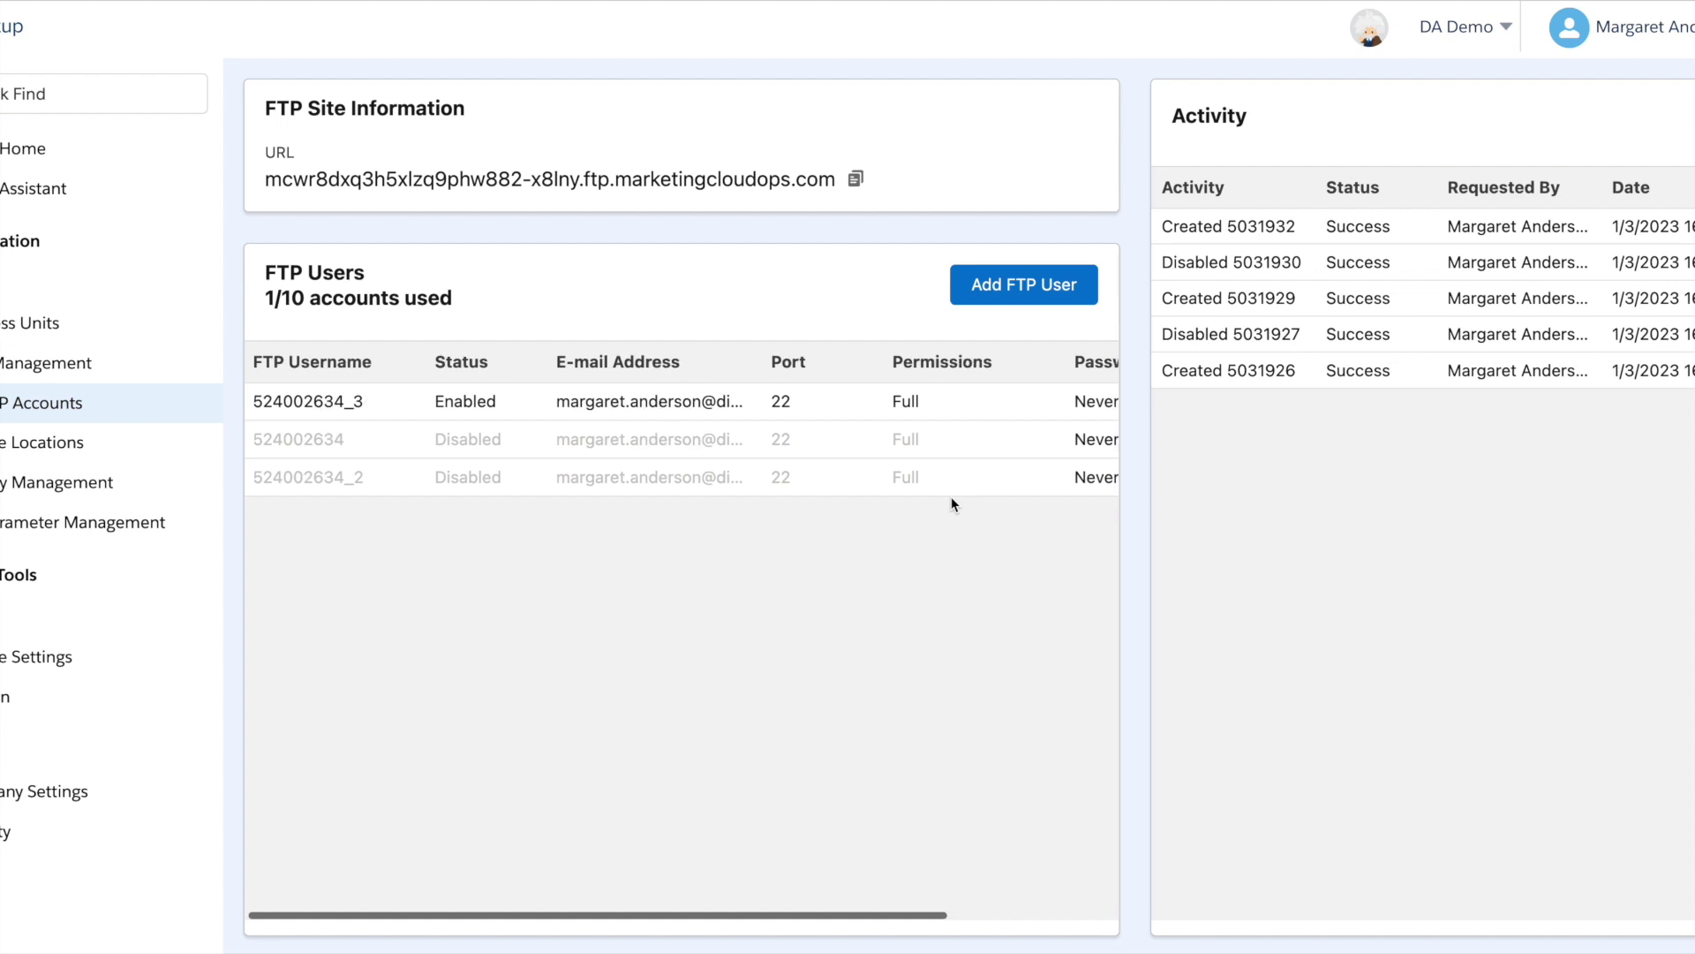
pyautogui.hscroll(2, 904, 474)
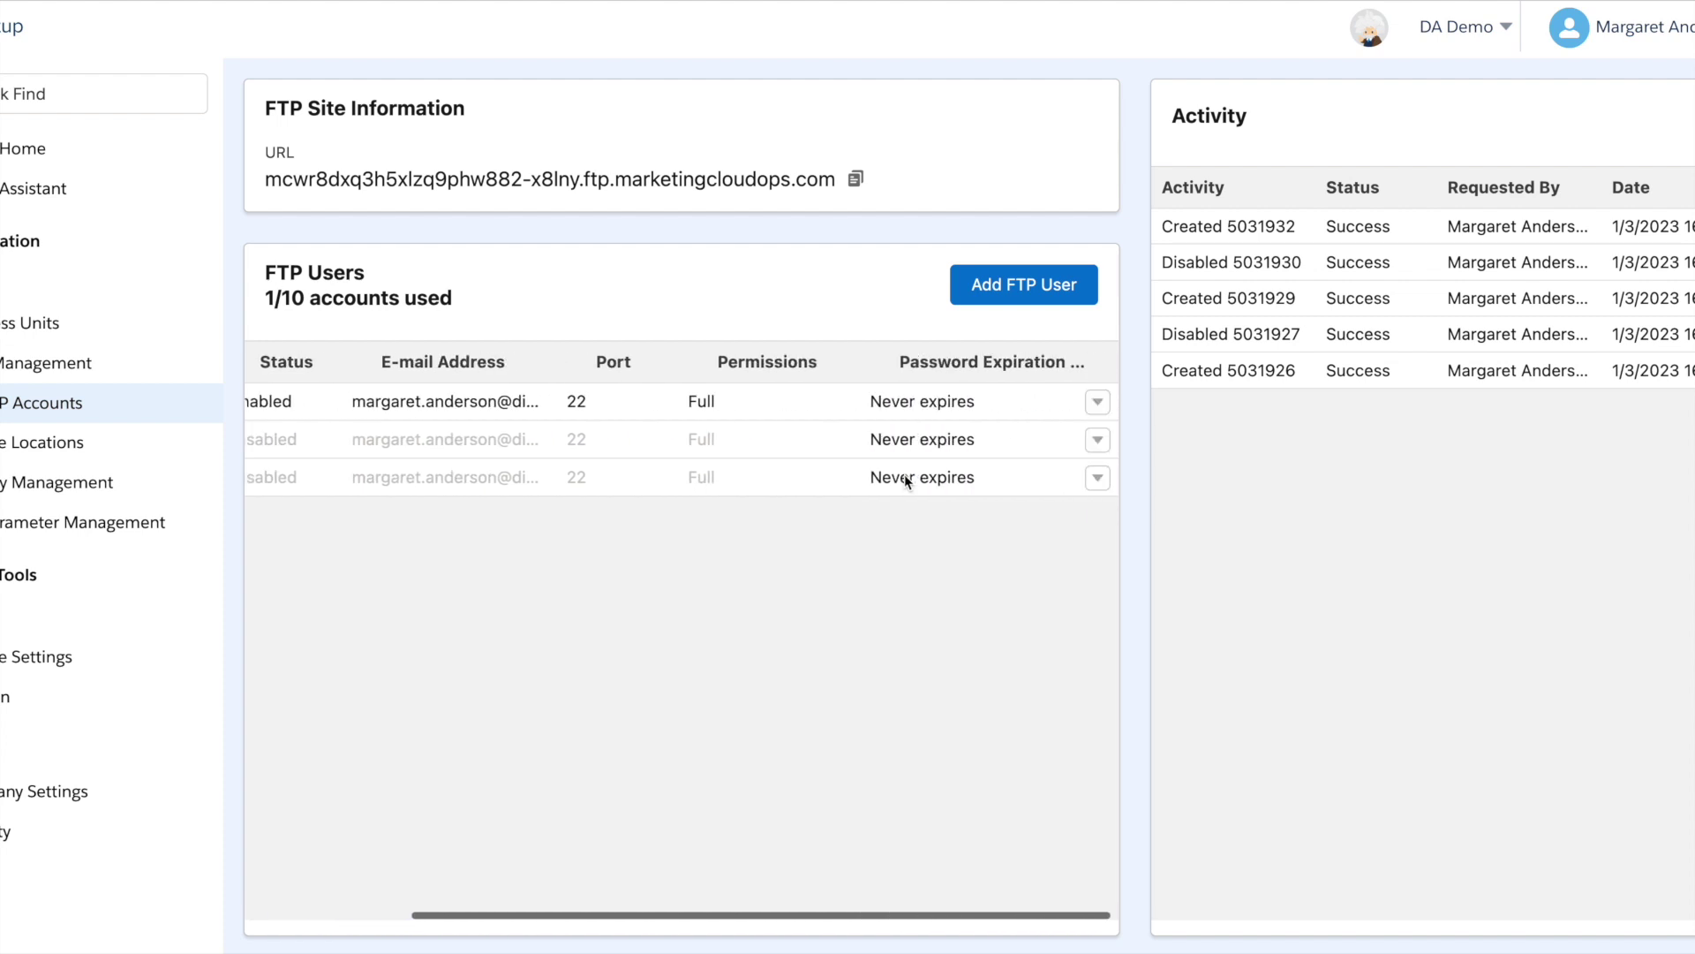
pyautogui.hscroll(1, 904, 480)
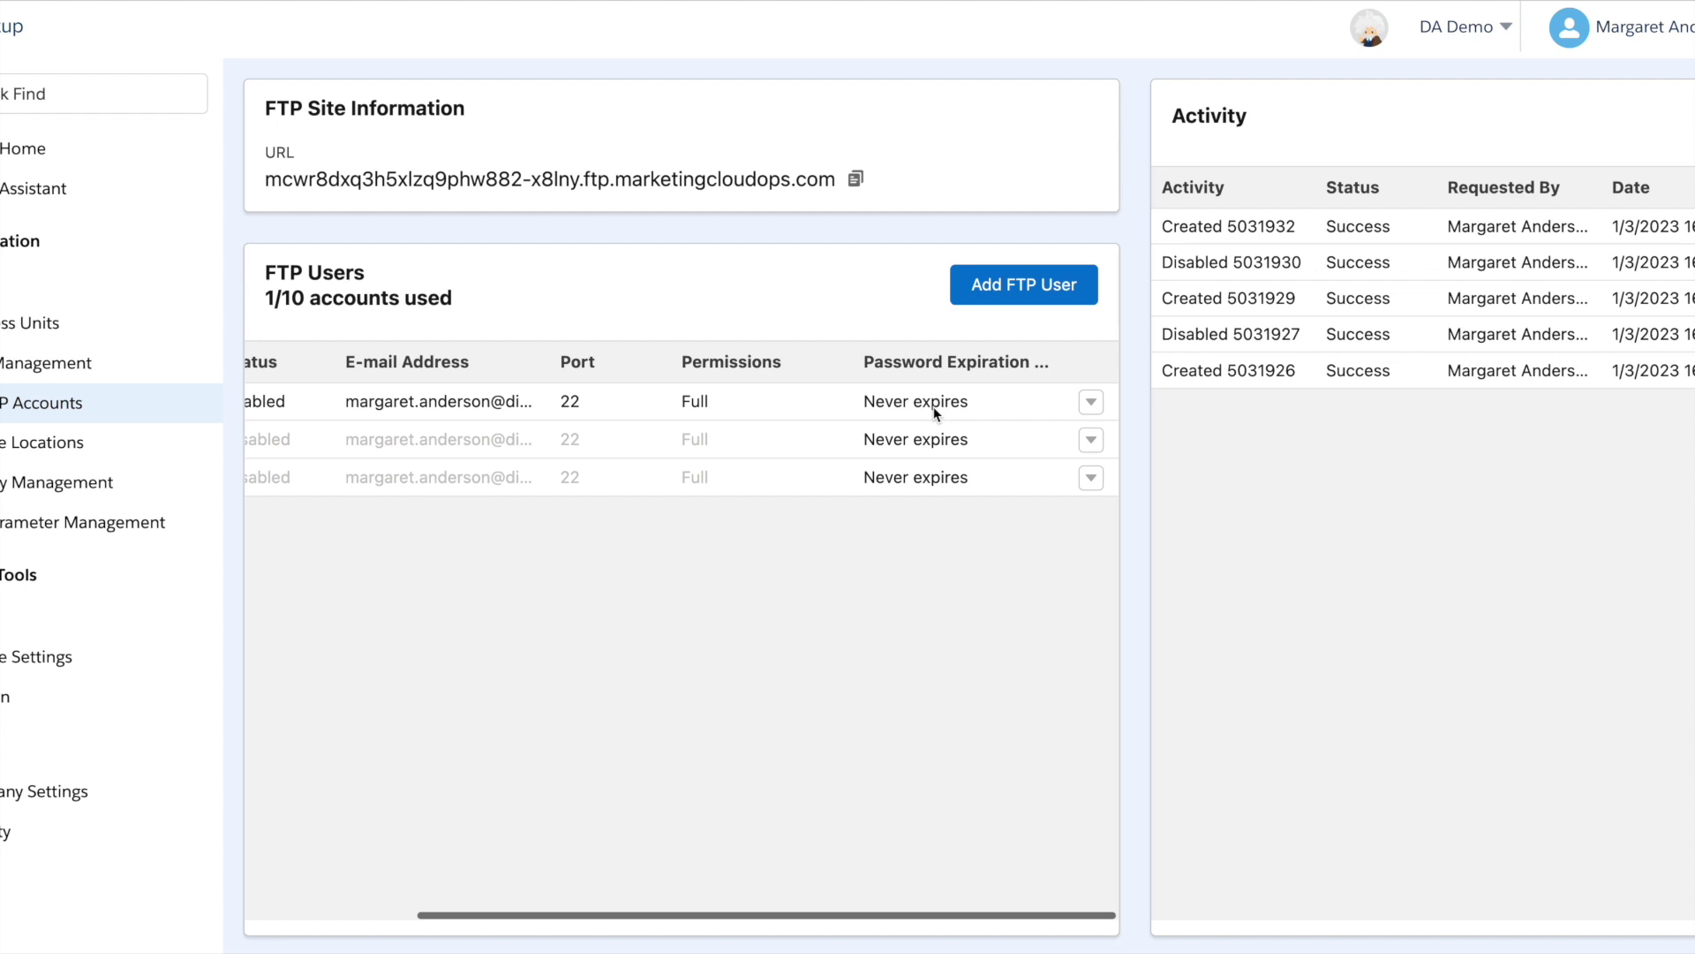
pyautogui.click(1089, 407)
pyautogui.click(1089, 405)
# Select the enabled user's username, copy the FTP site URL, and switch to Cyberduck
pyautogui.hscroll(-5, 431, 454)
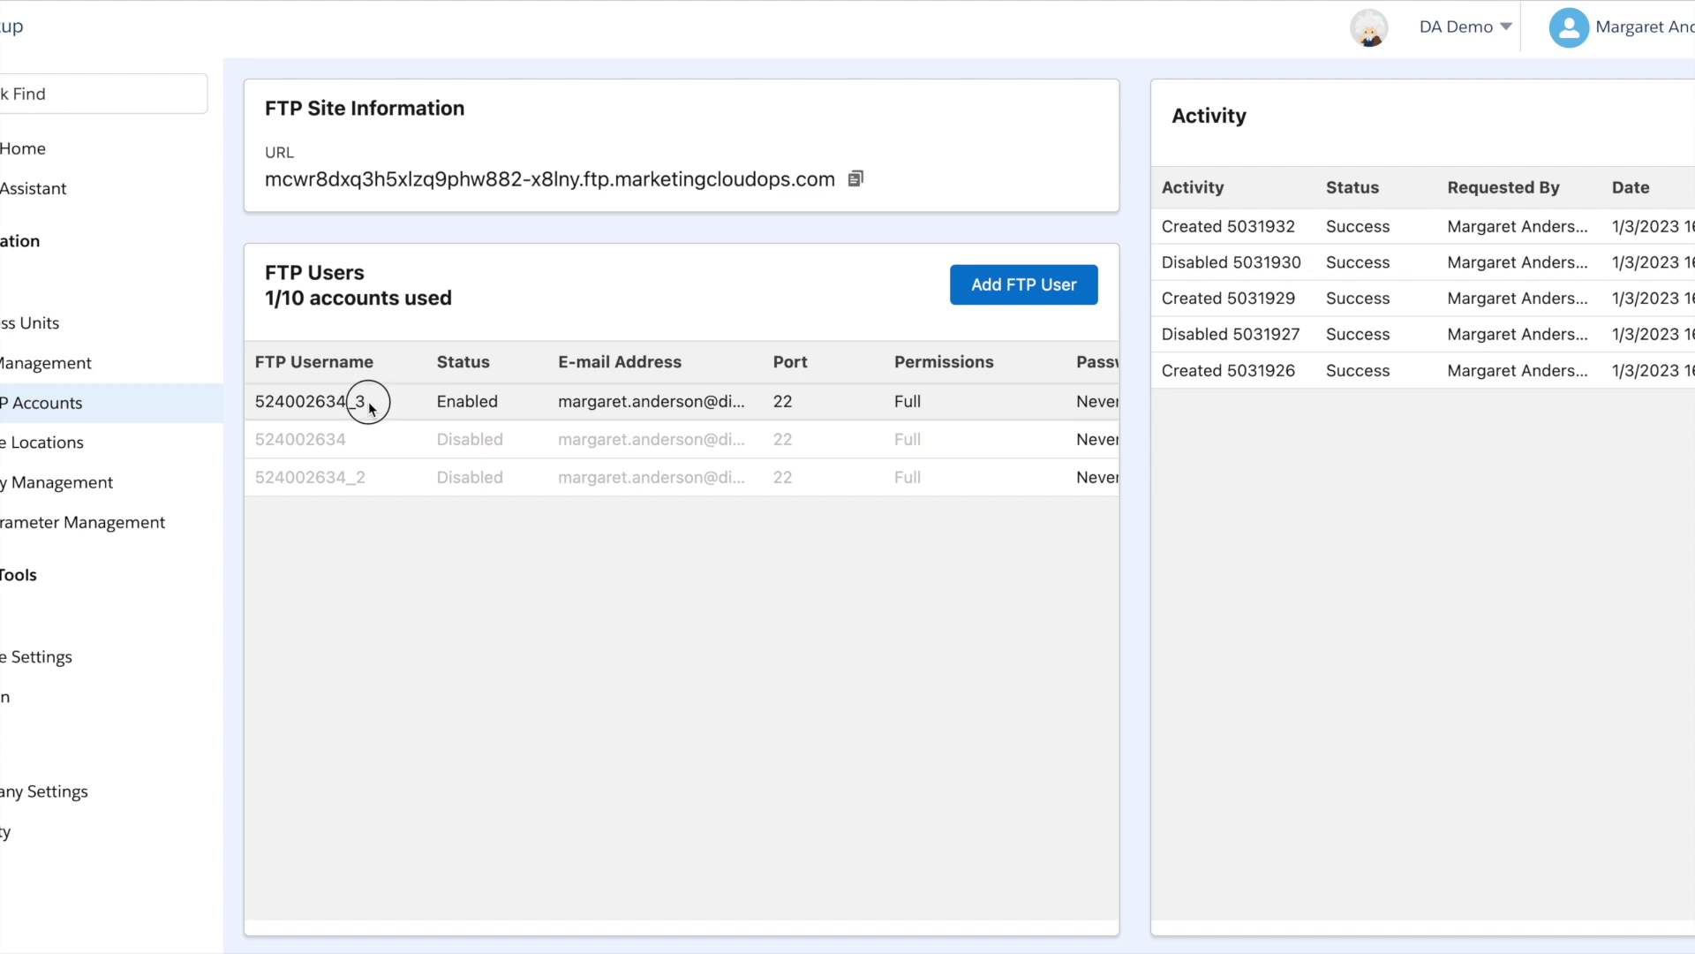
pyautogui.moveTo(369, 407); pyautogui.dragTo(234, 399)
pyautogui.click(248, 405)
pyautogui.moveTo(369, 407); pyautogui.dragTo(251, 403)
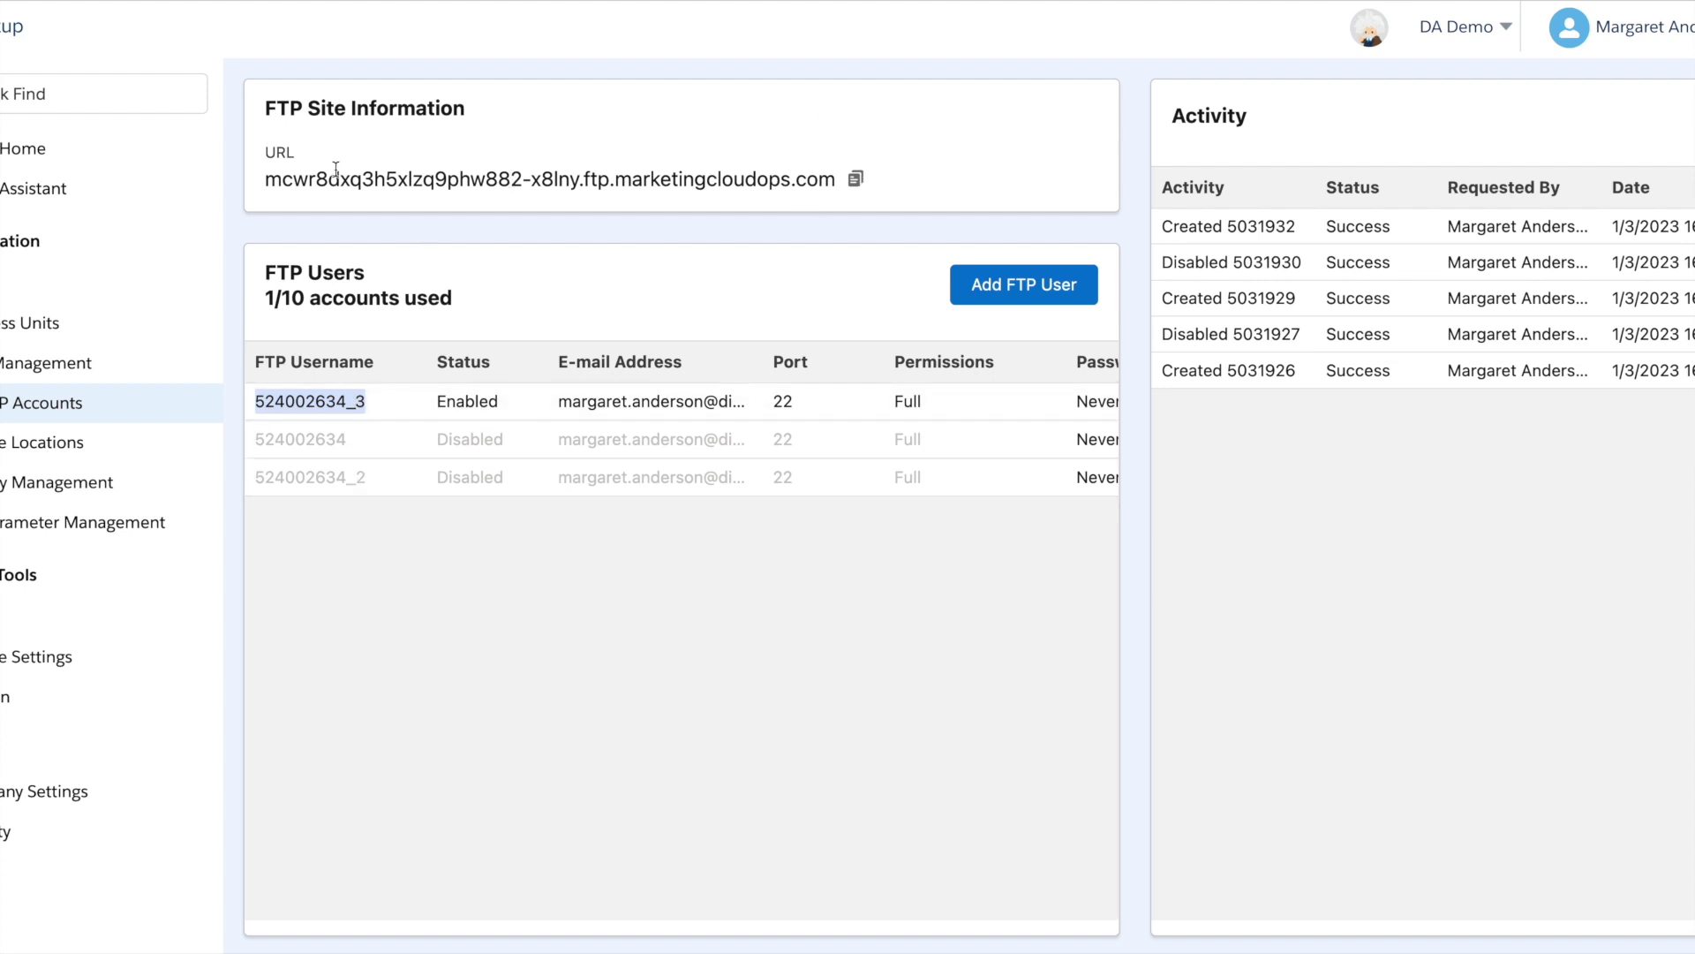
pyautogui.click(858, 180)
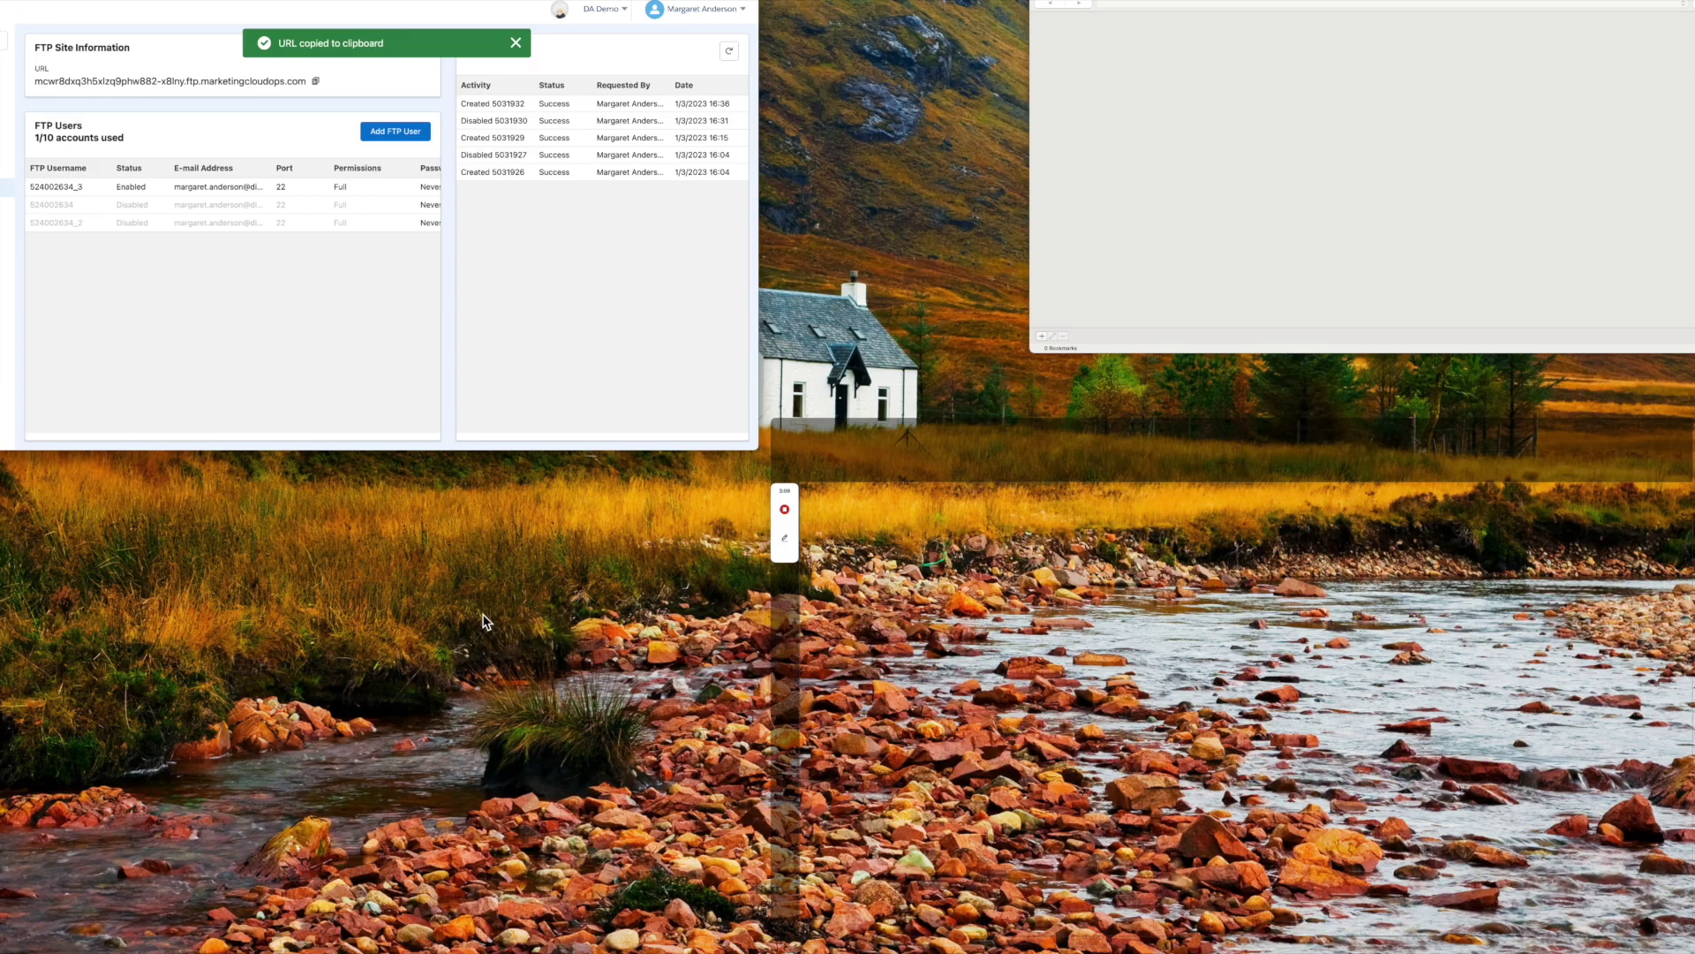
pyautogui.click(1123, 244)
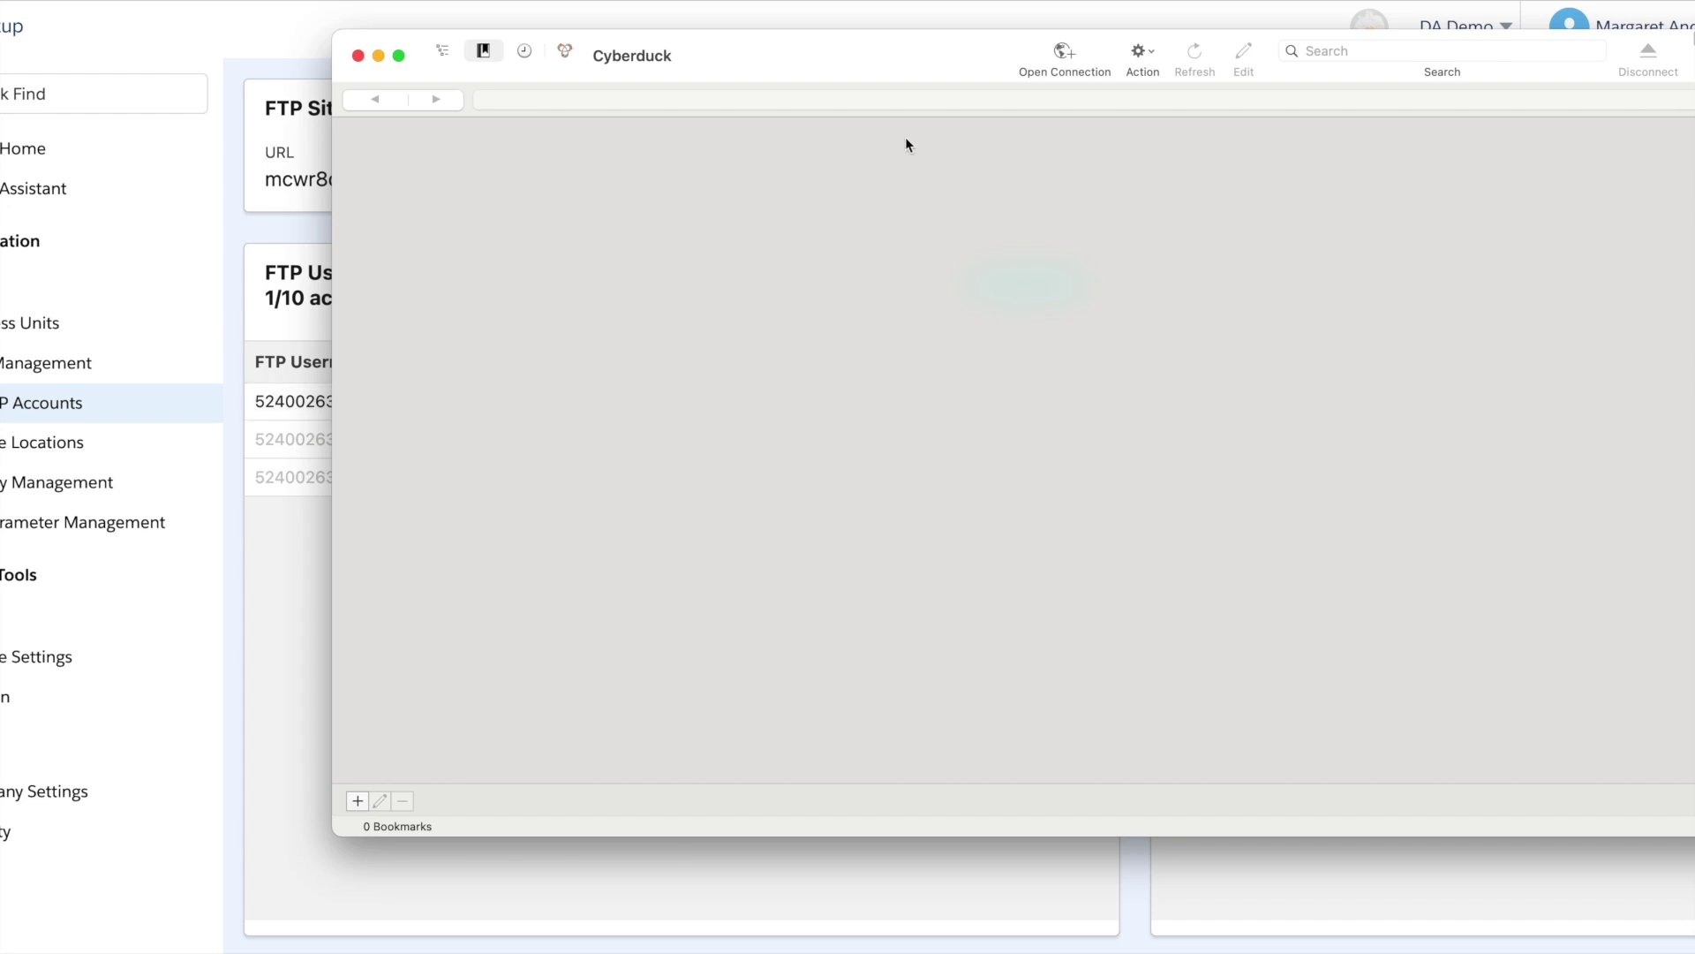
# Open Cyberduck's Open Connection dialog from the toolbar
pyautogui.click(1055, 56)
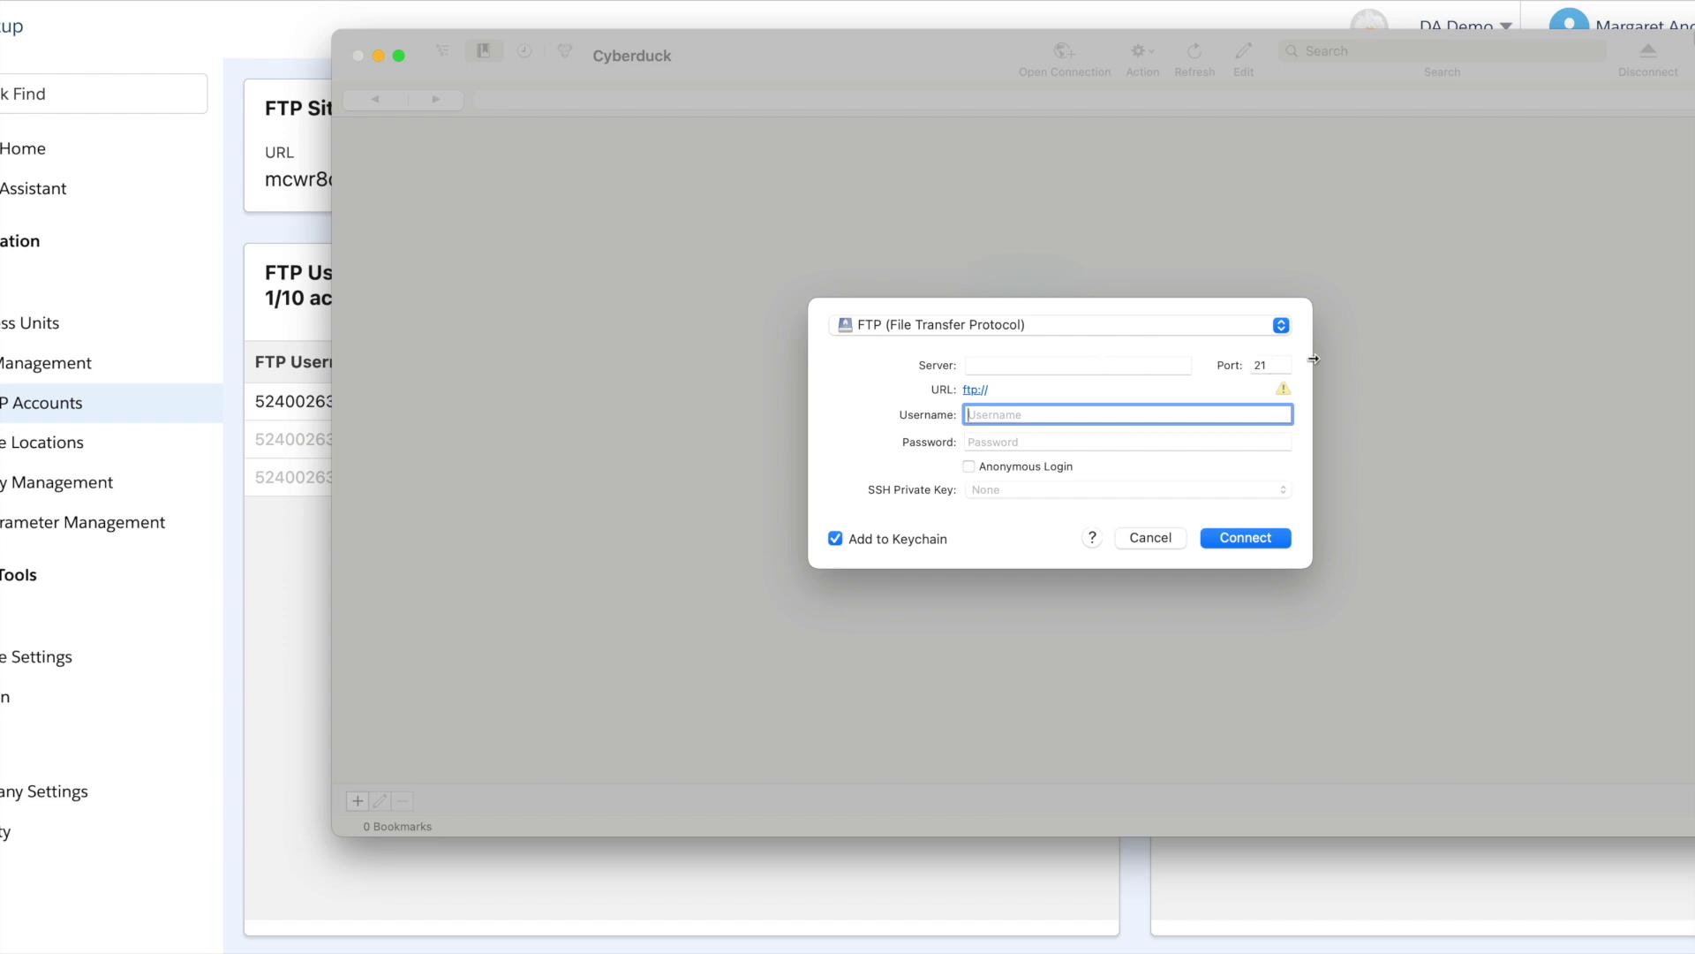
# Set the connection to SFTP (SSH File Transfer Protocol) with the pasted FTP site URL as server
pyautogui.click(1281, 326)
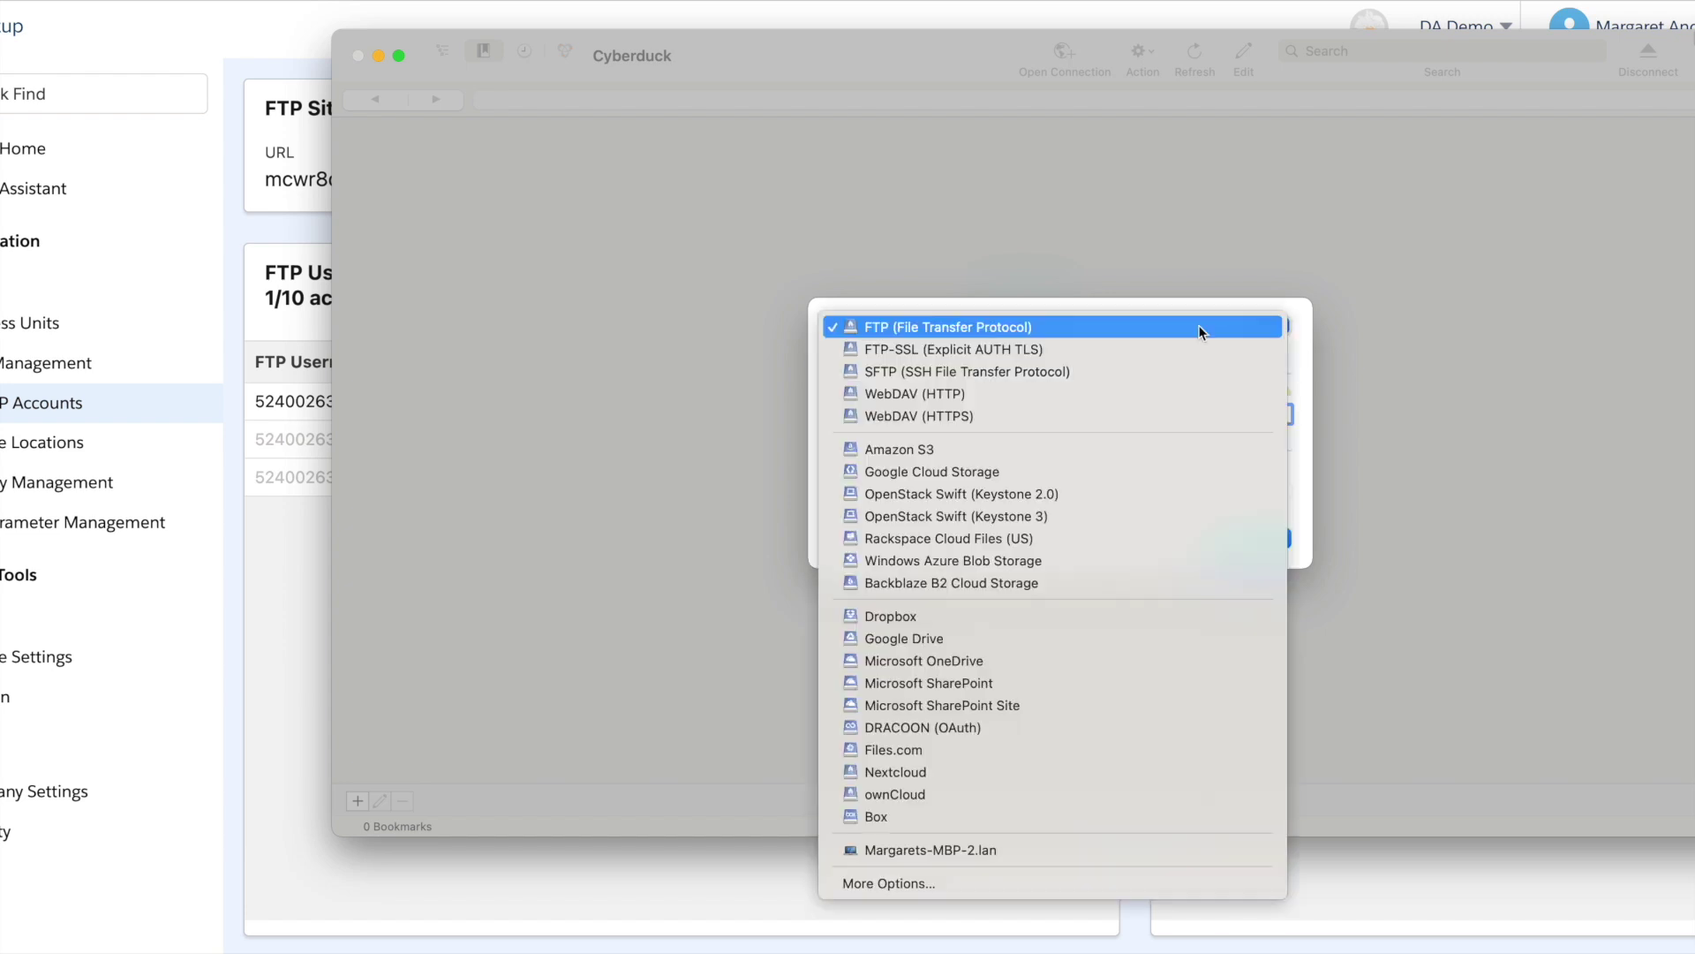
pyautogui.click(925, 377)
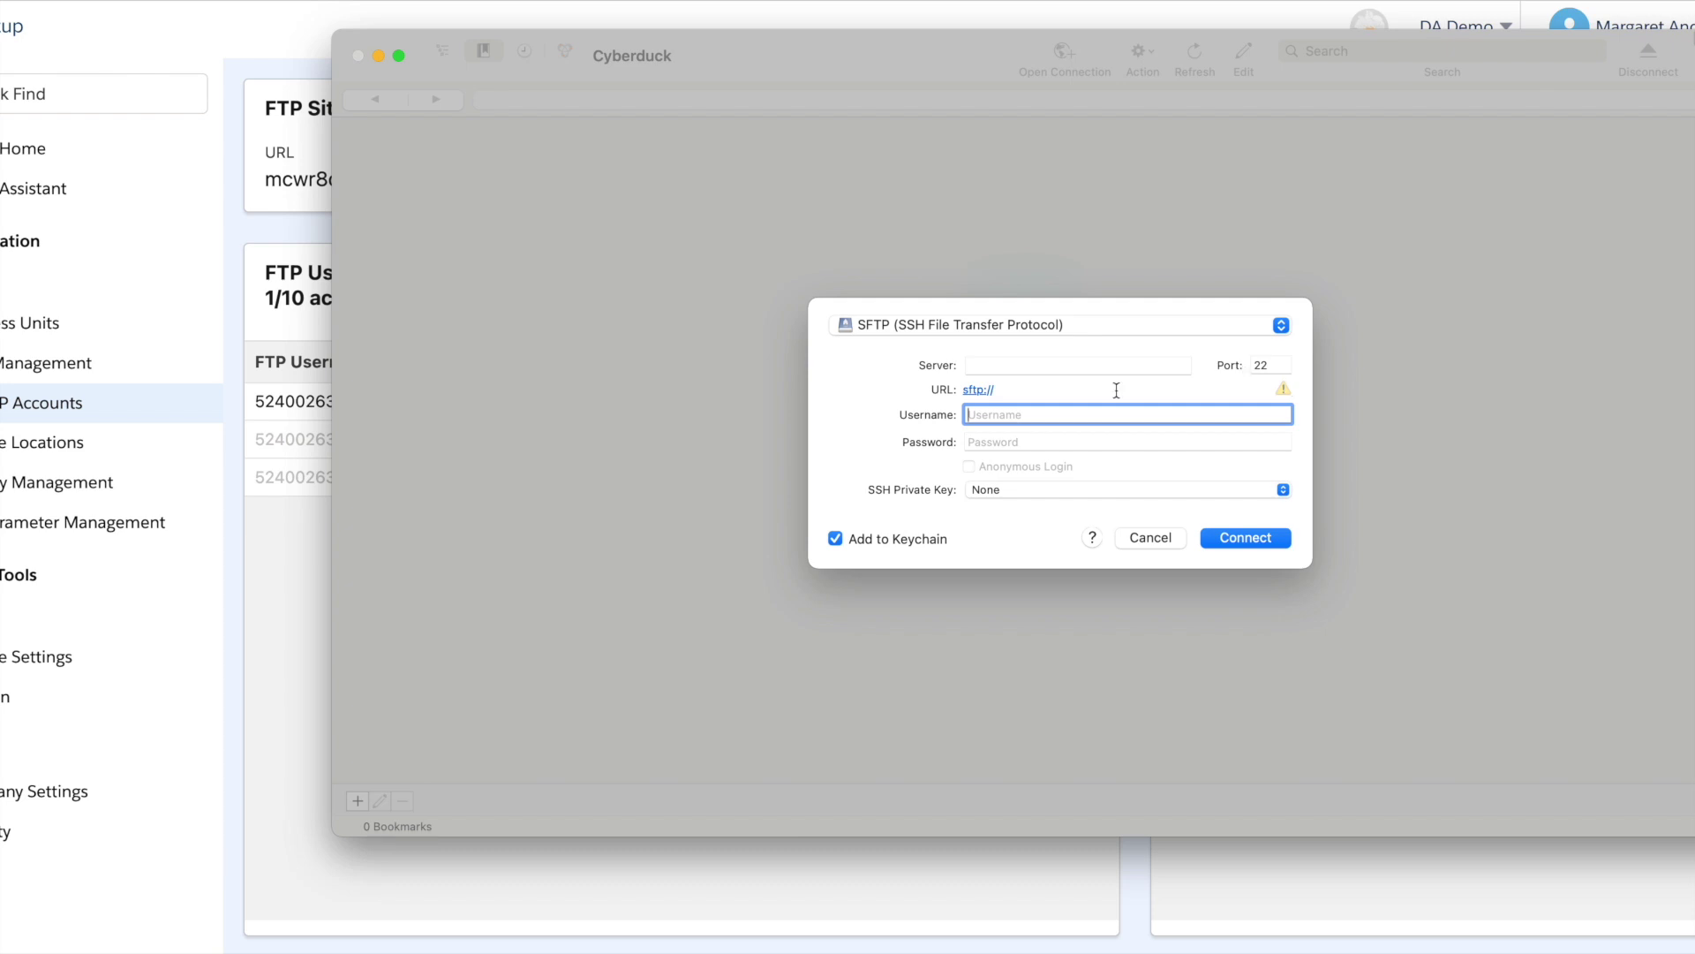
pyautogui.click(985, 367)
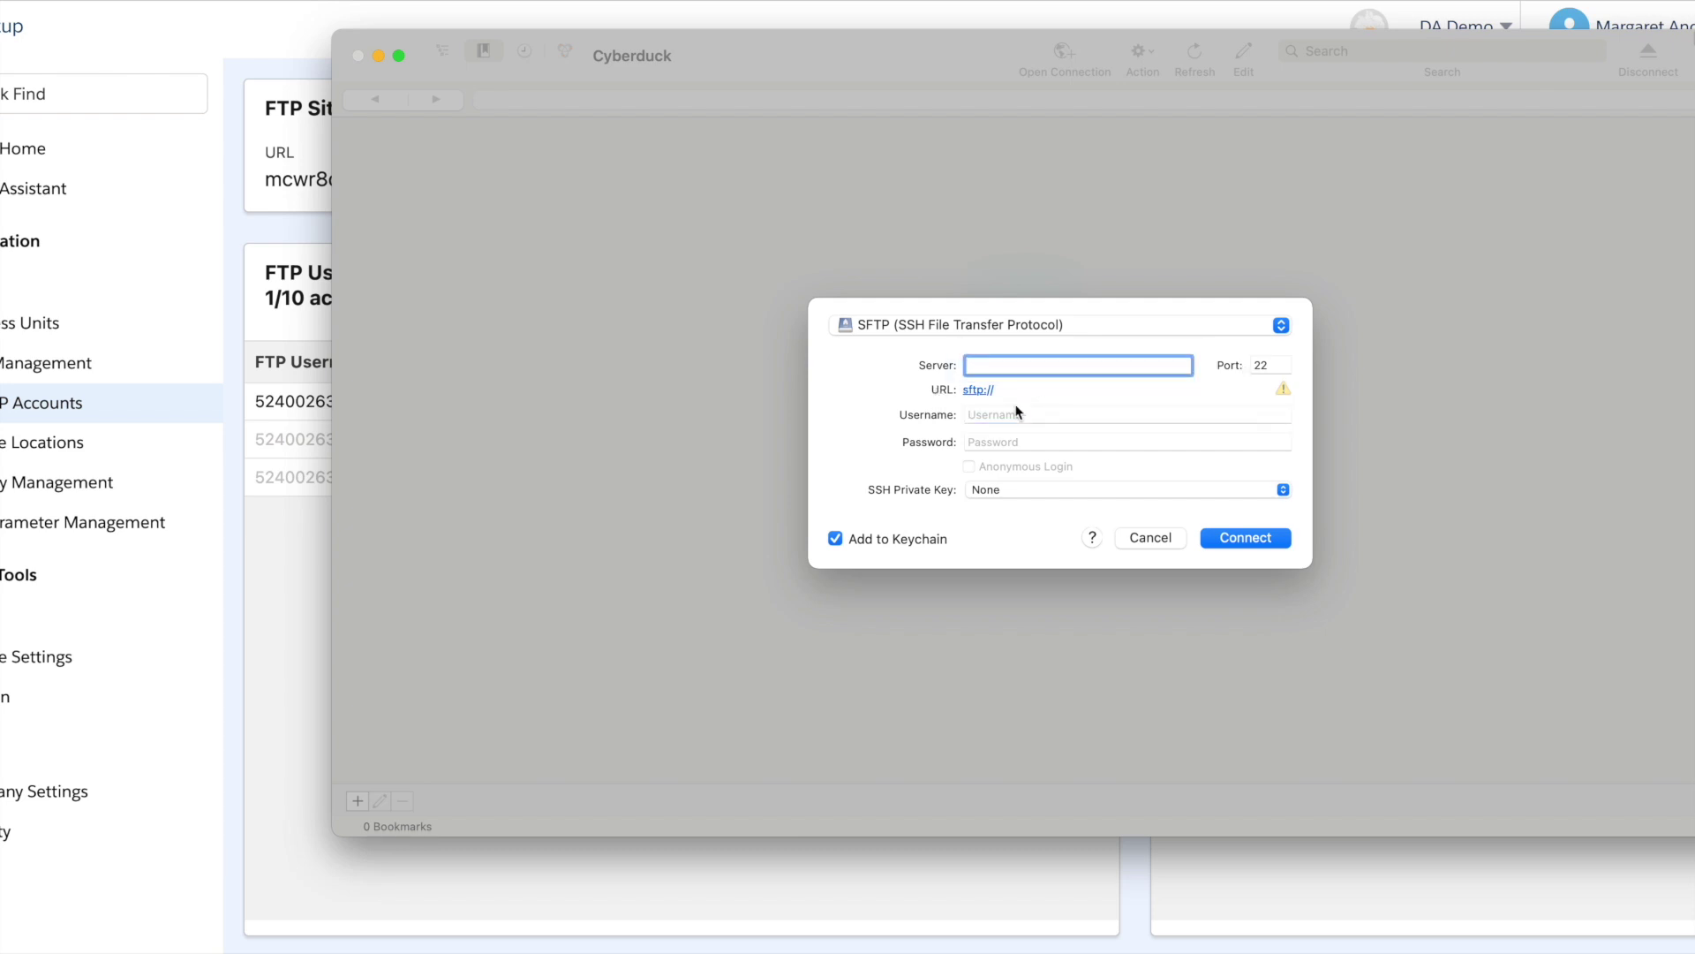
pyautogui.press('super+v')
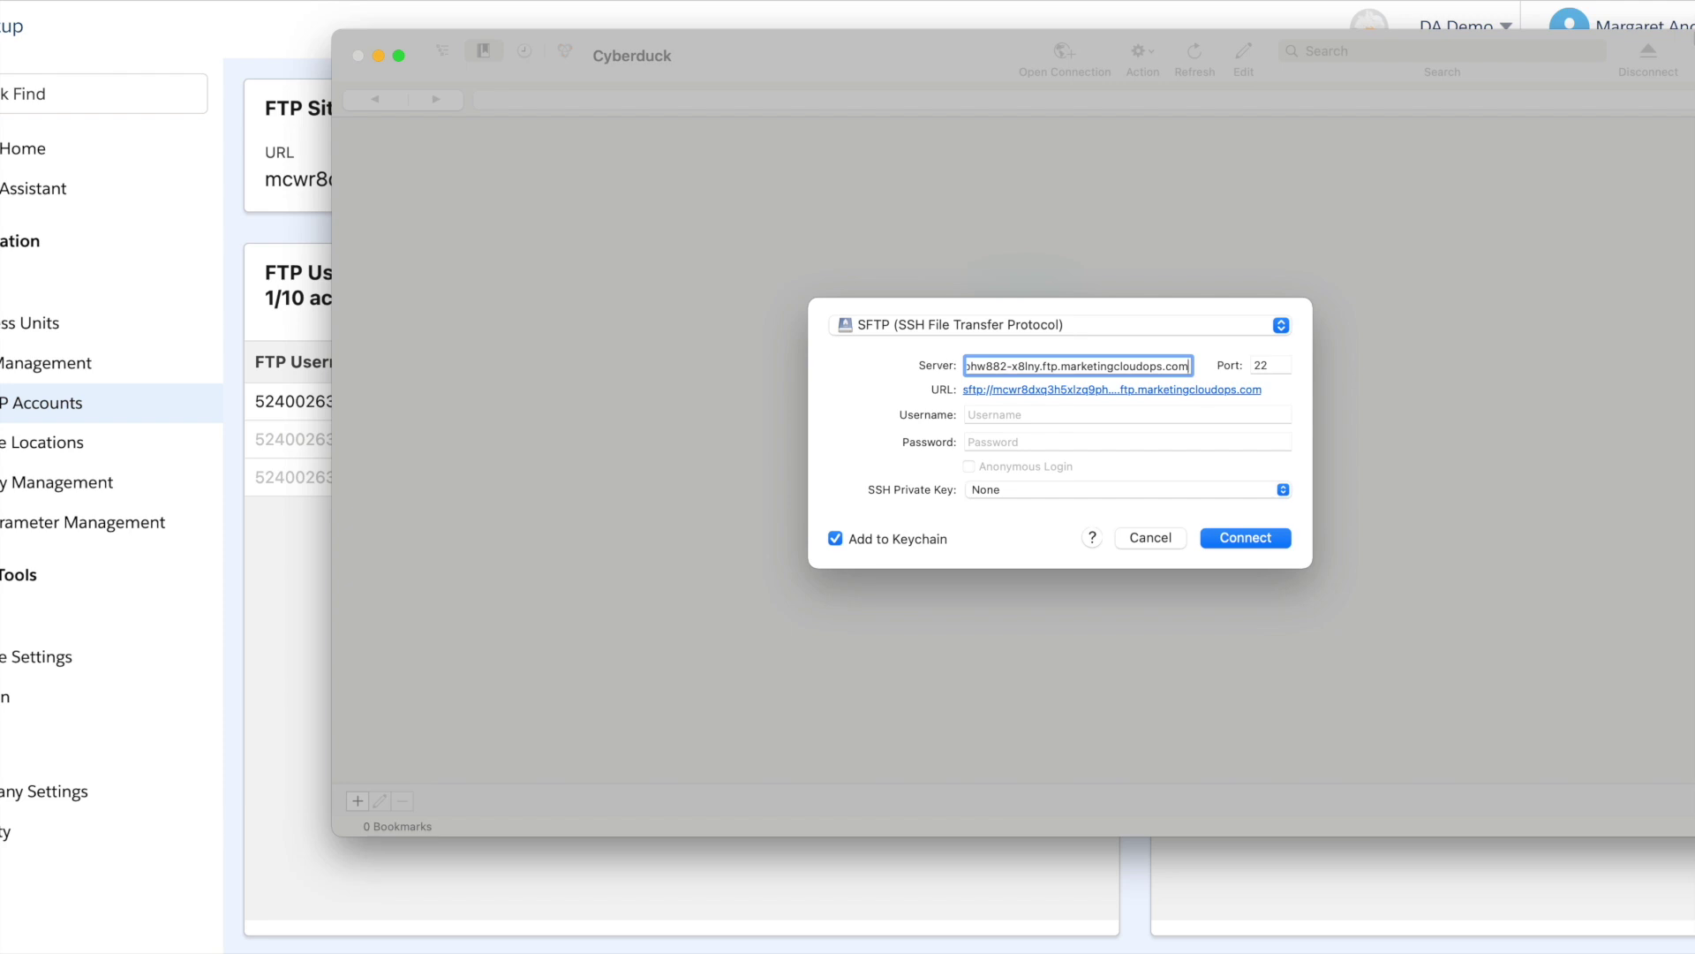
pyautogui.click(269, 638)
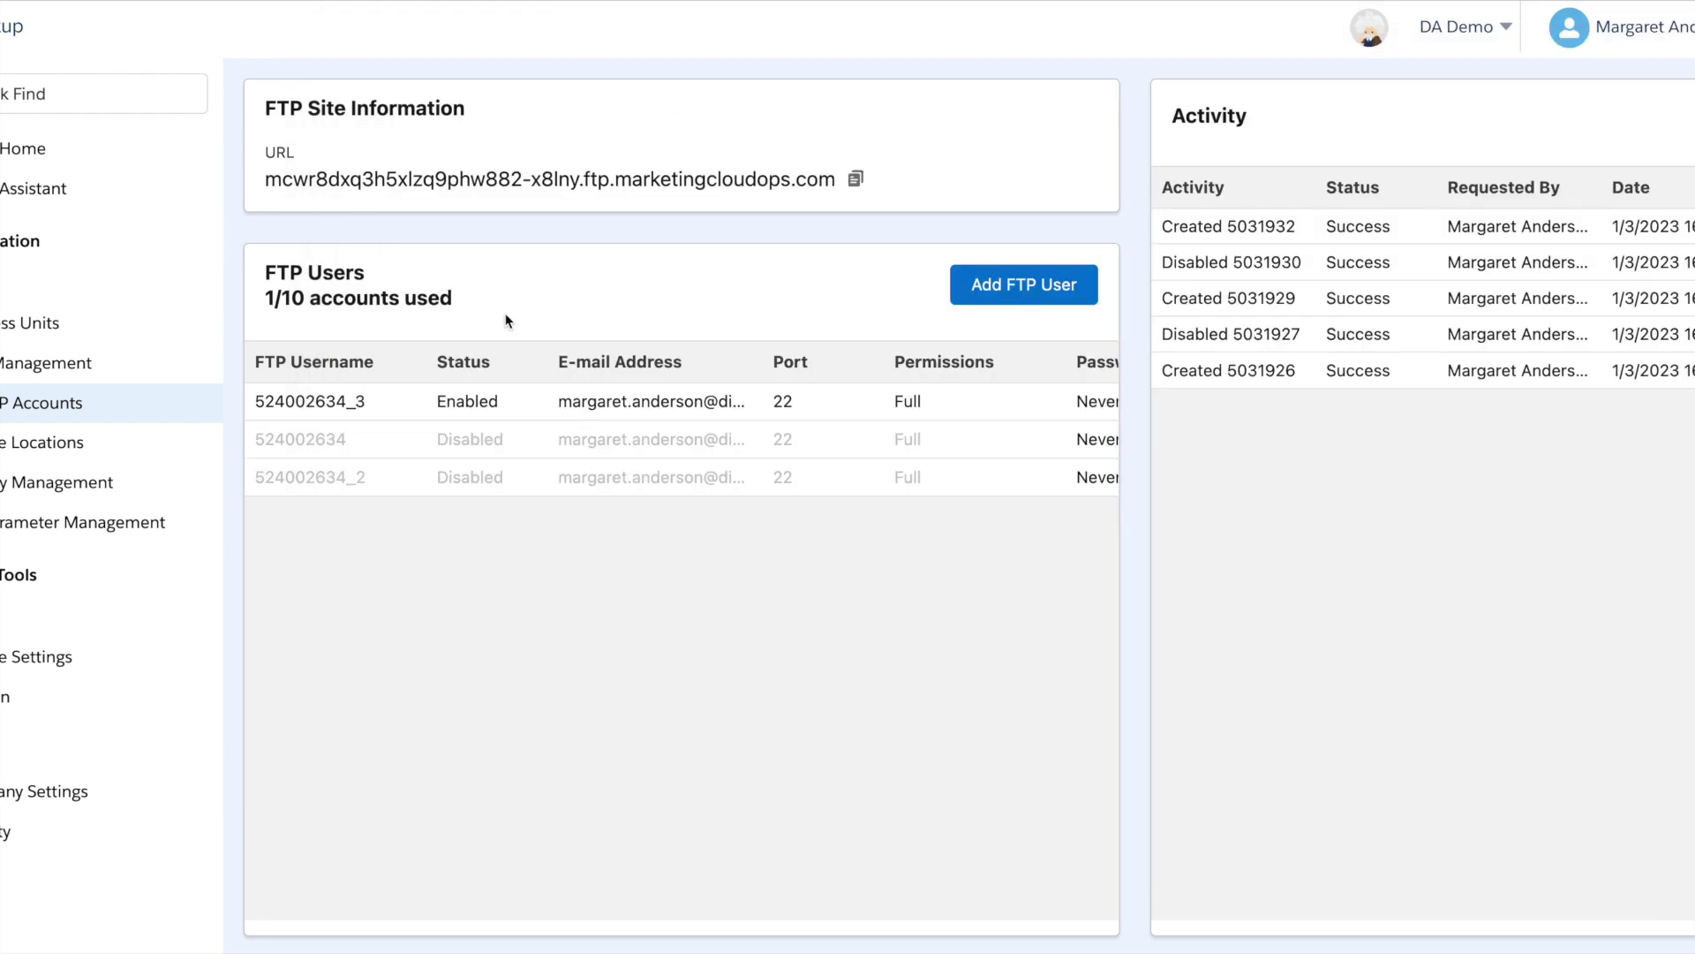
# Paste the FTP user's username and password into Cyberduck and connect over SFTP
pyautogui.moveTo(369, 401); pyautogui.dragTo(256, 404)
pyautogui.press('super+c')
pyautogui.hotkey('ctrl', 'Up')
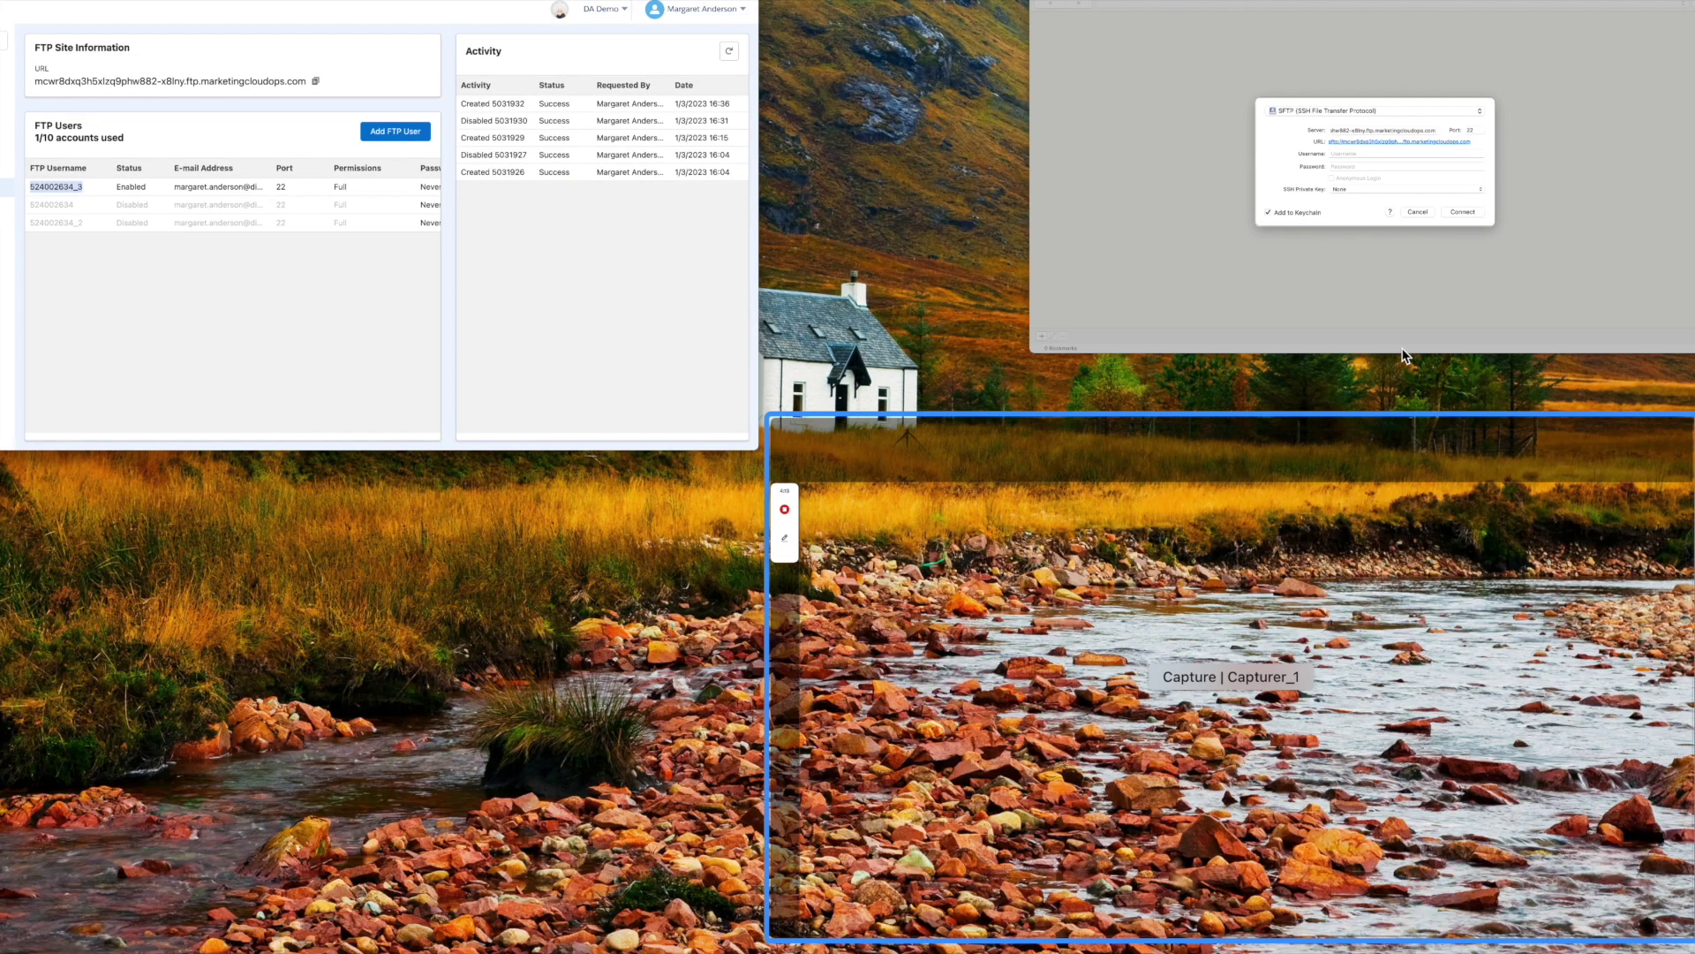
pyautogui.click(1364, 189)
pyautogui.click(972, 412)
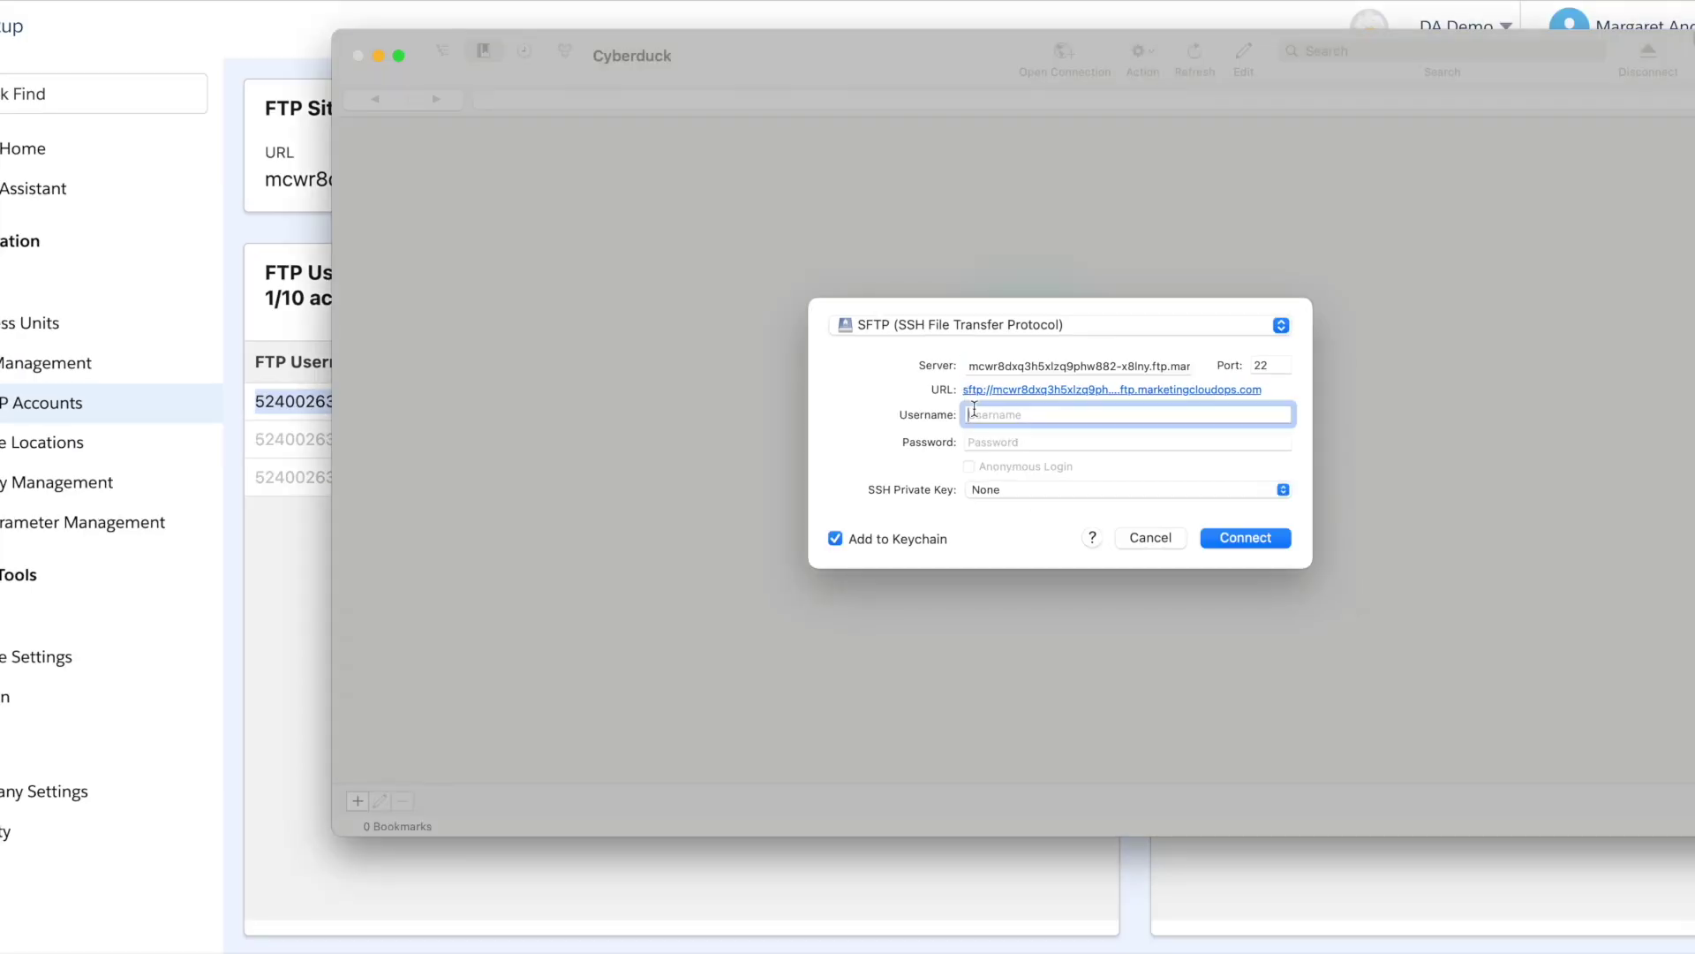
pyautogui.press('super+v')
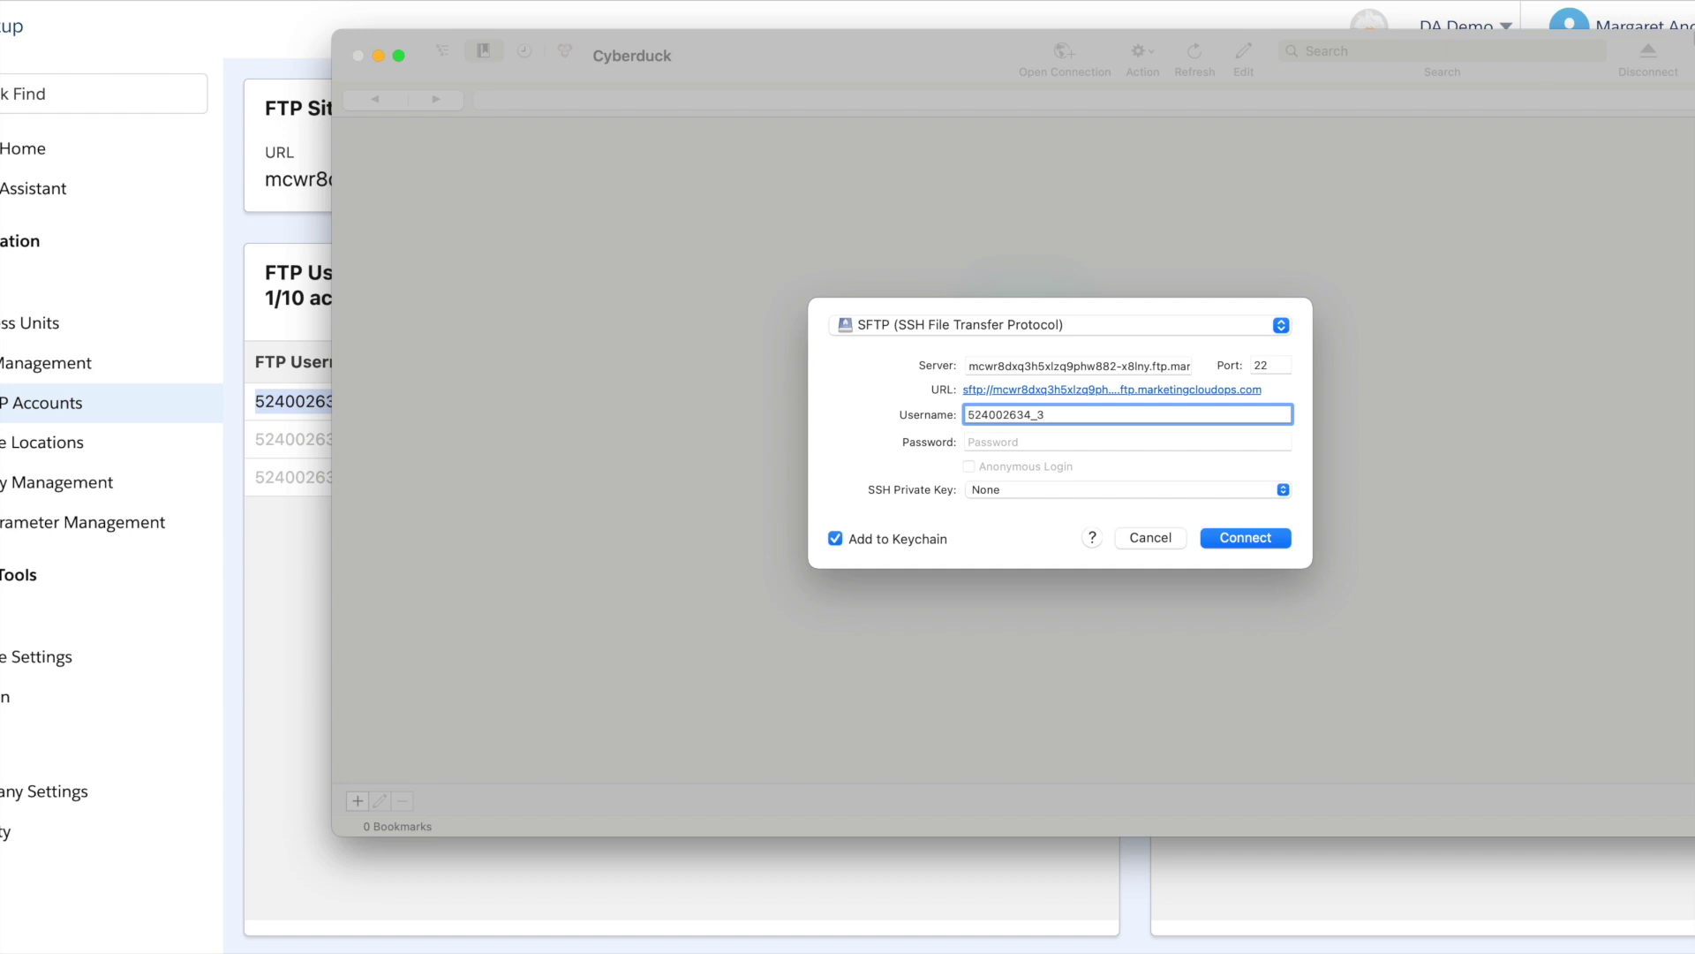
pyautogui.hotkey('ctrl', 'Up')
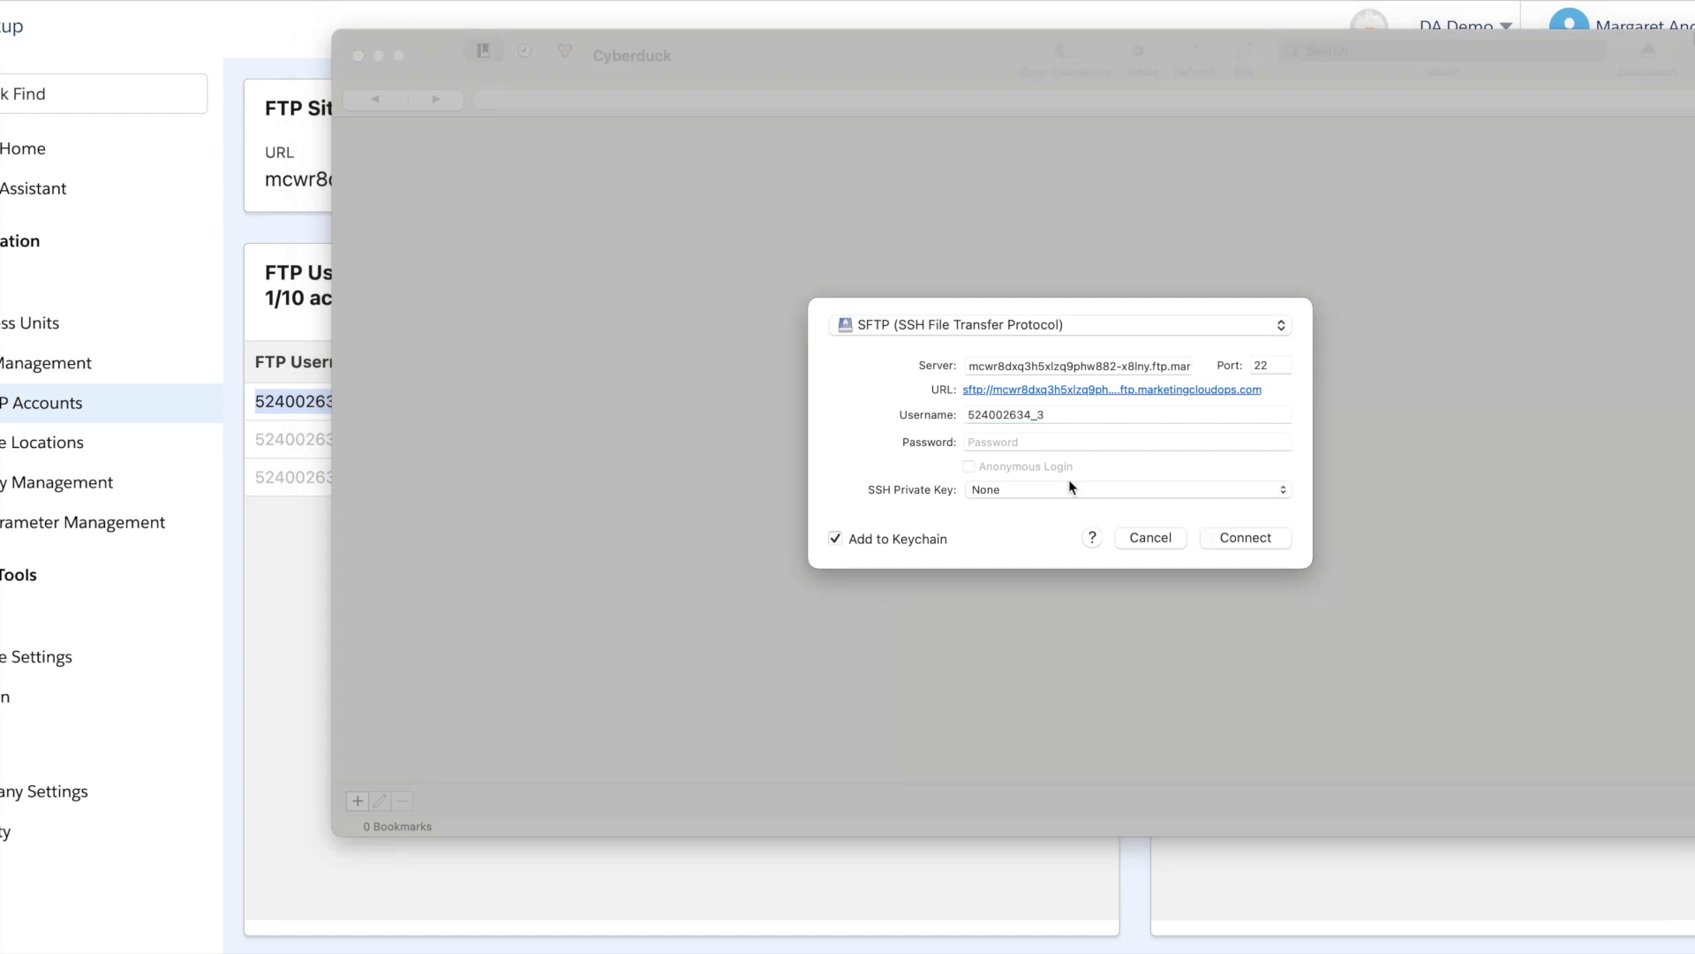
pyautogui.click(1006, 441)
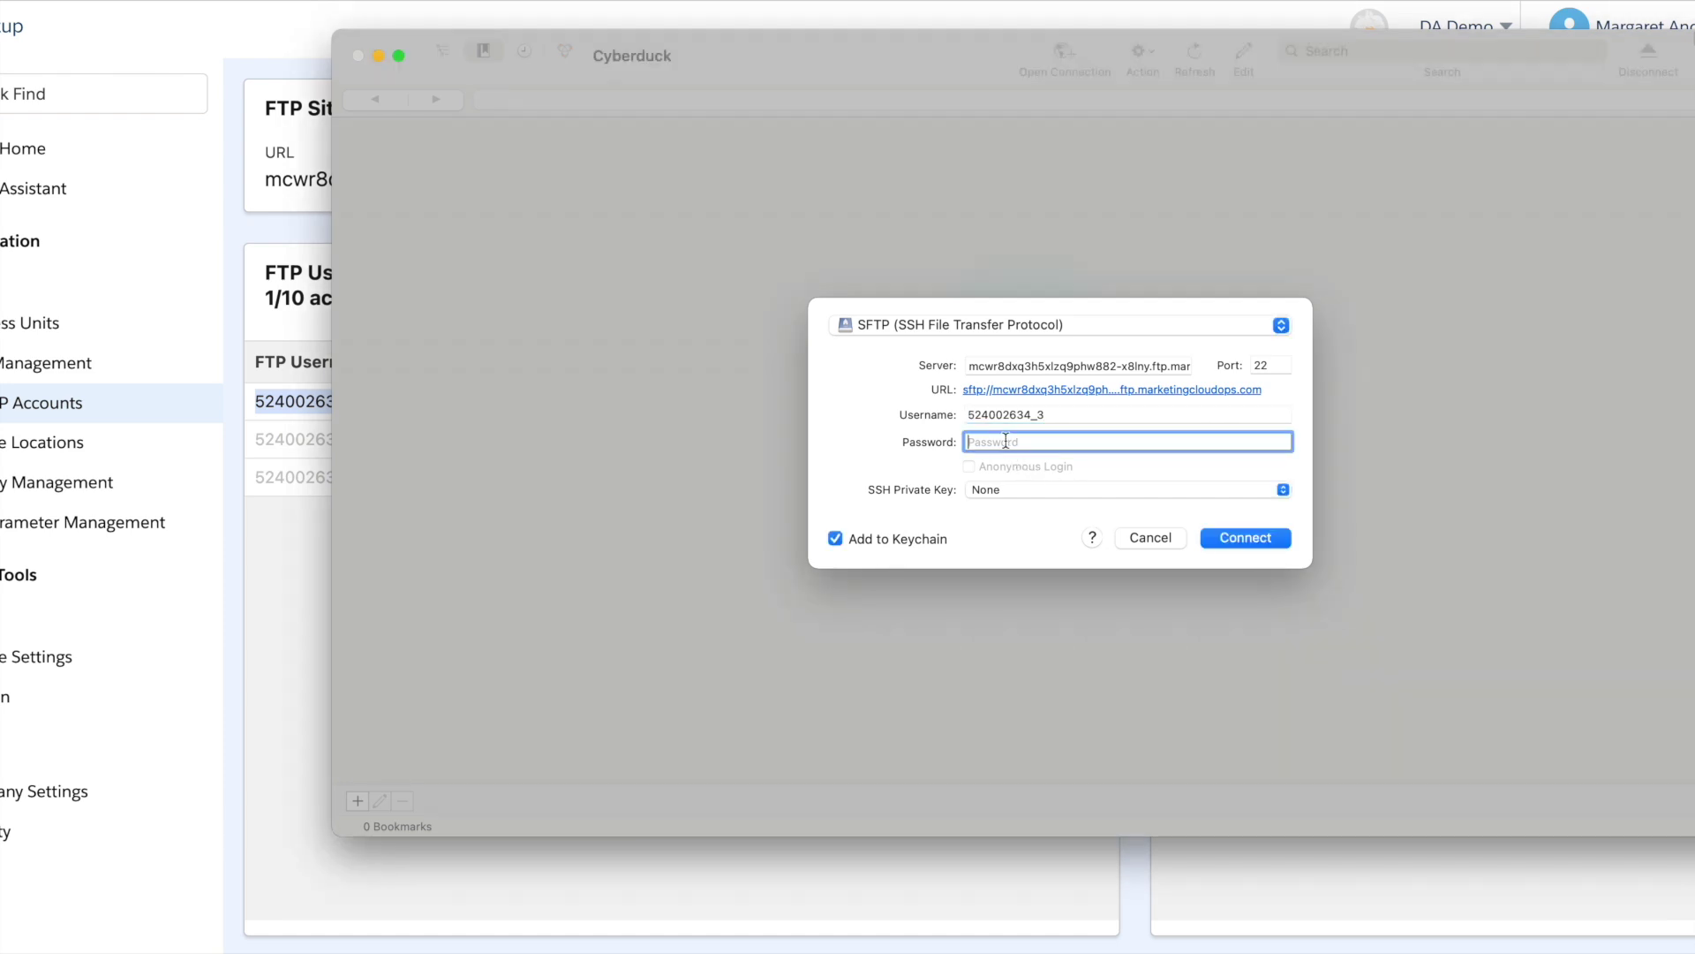
pyautogui.press('super+v')
pyautogui.click(1241, 535)
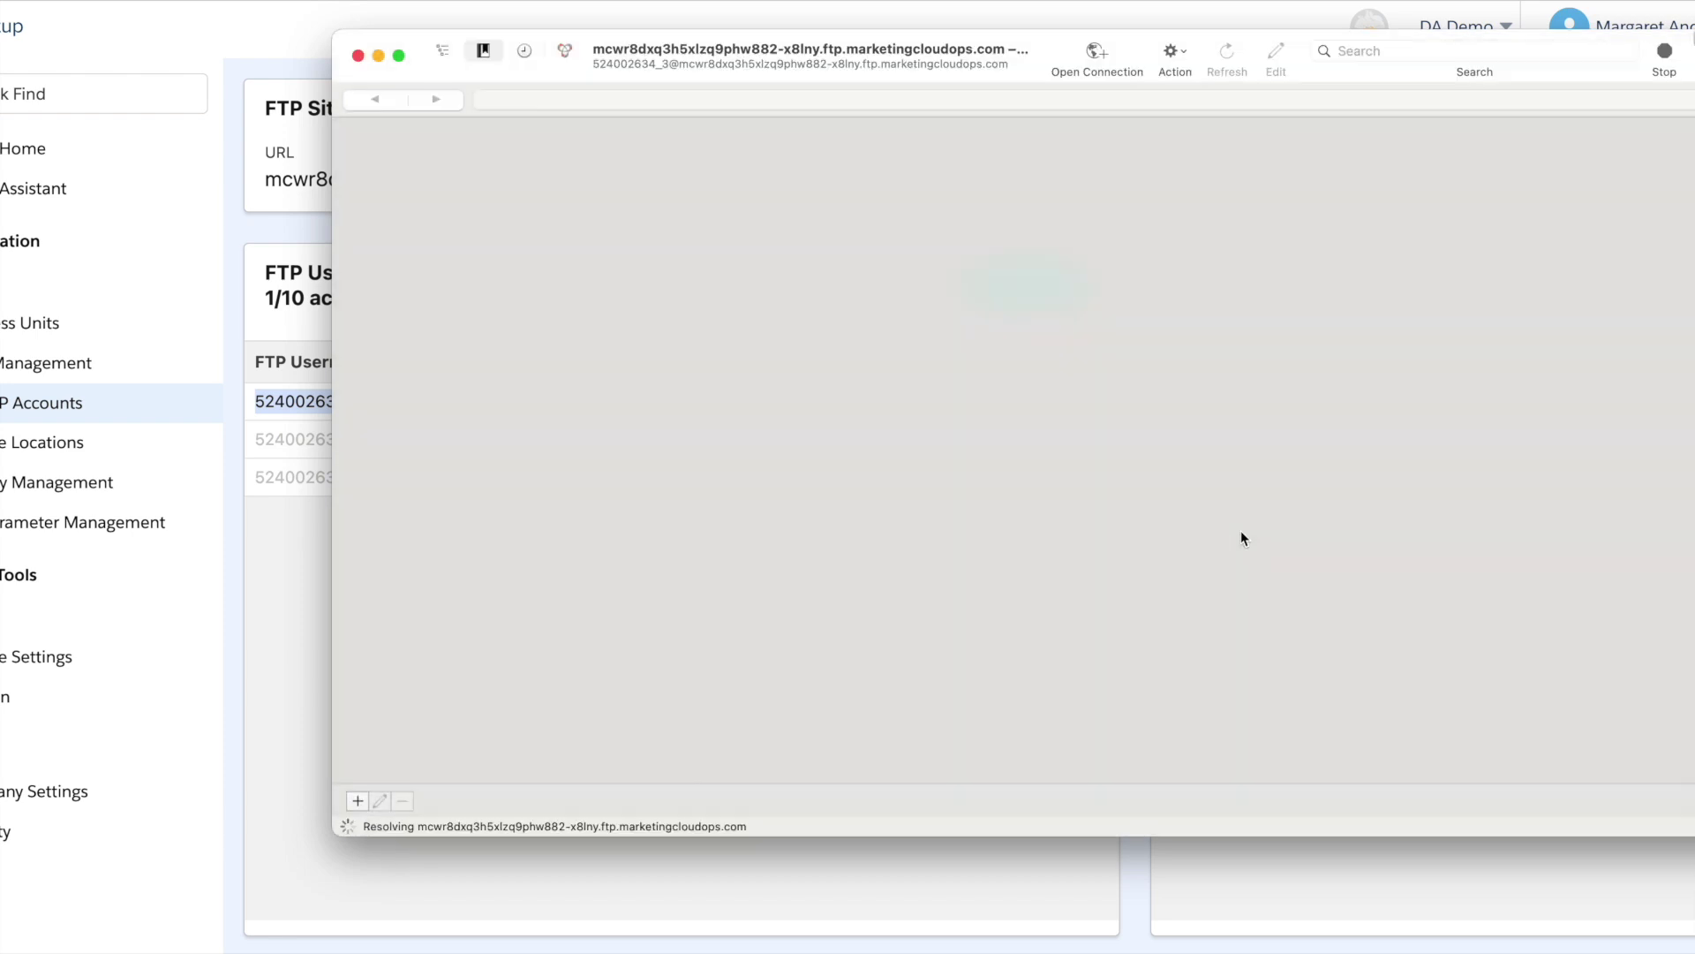